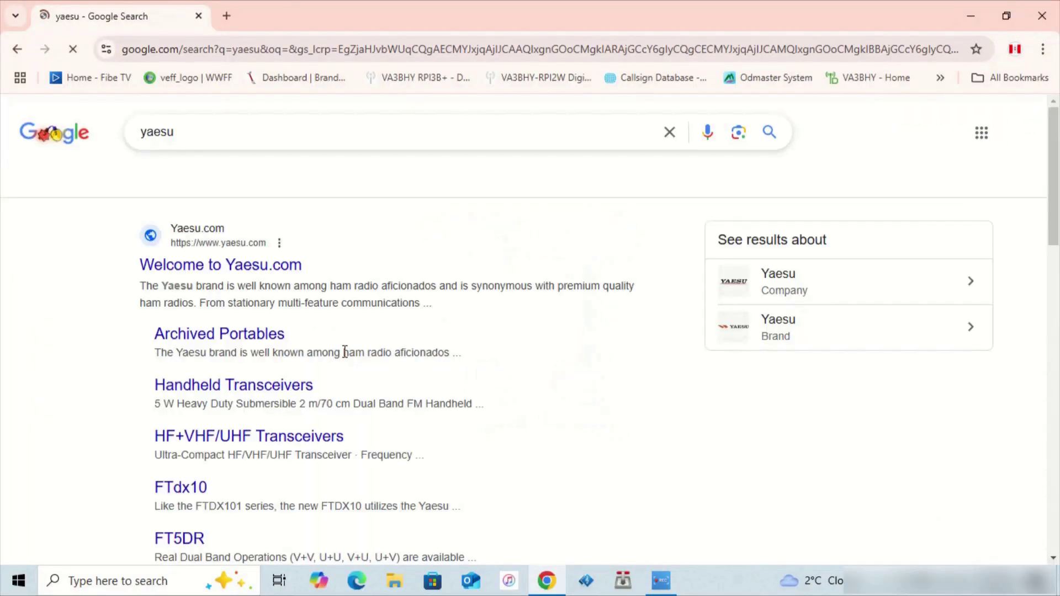
Step: Go from yaesu.com's HF Transceivers list to the FT-891 page and download its Owner's Manual PDF
click(254, 267)
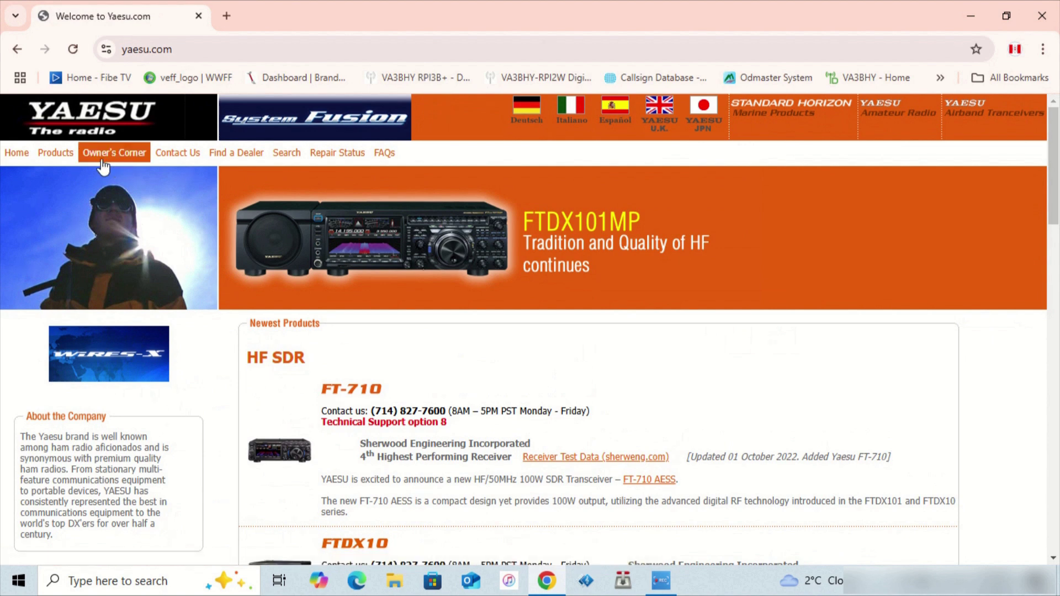
mouse_move(60, 162)
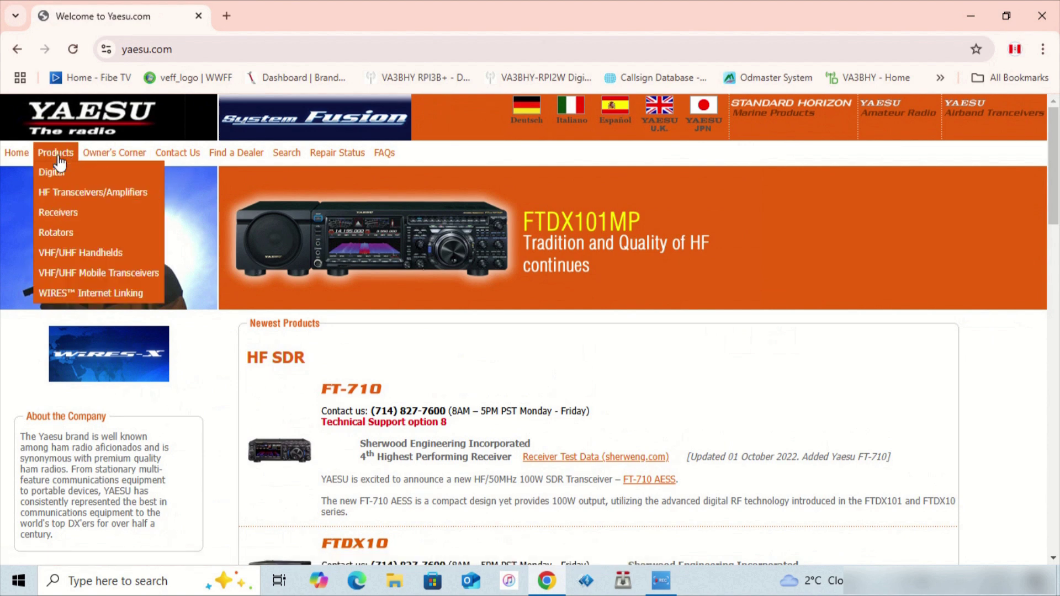
click(62, 194)
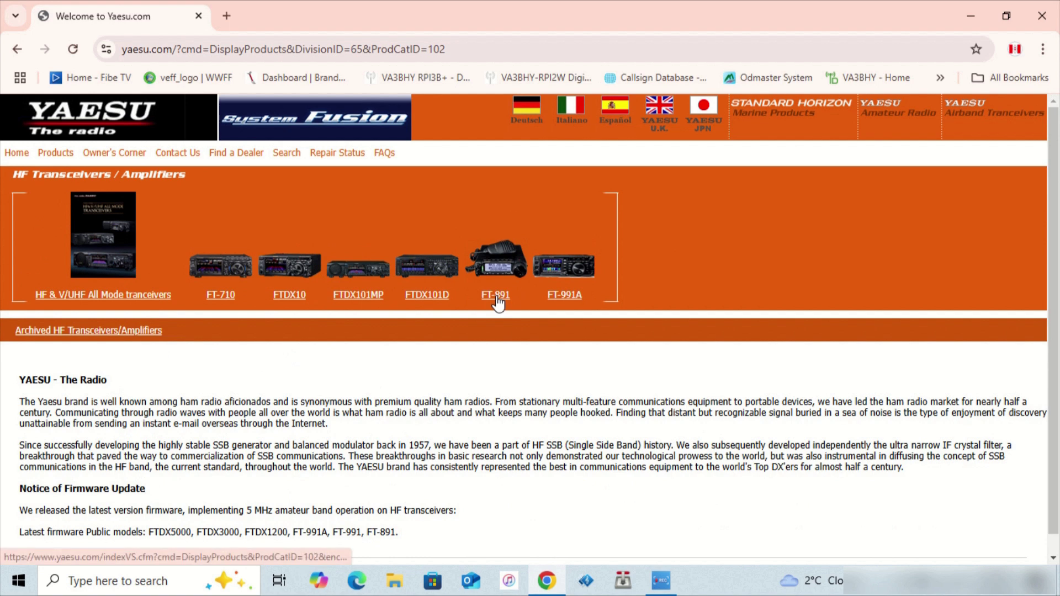
click(497, 298)
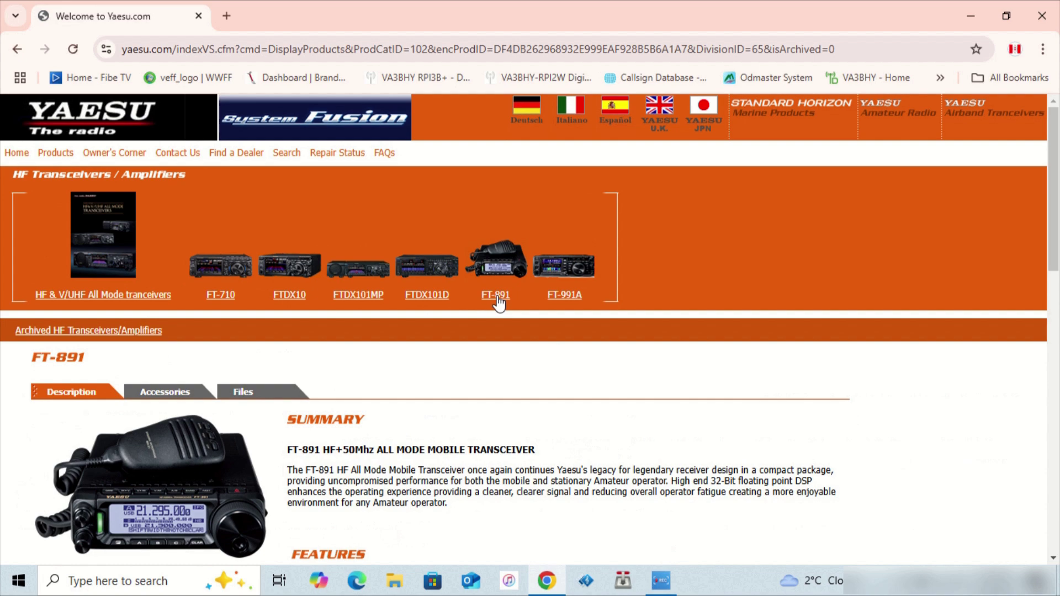
scroll(500, 304, down, 3)
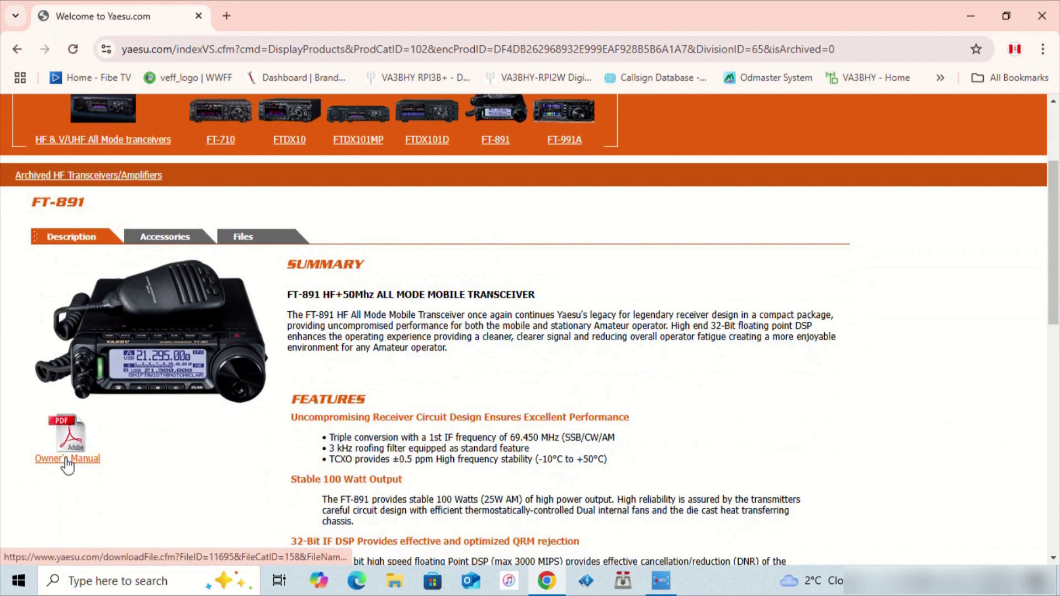
click(68, 463)
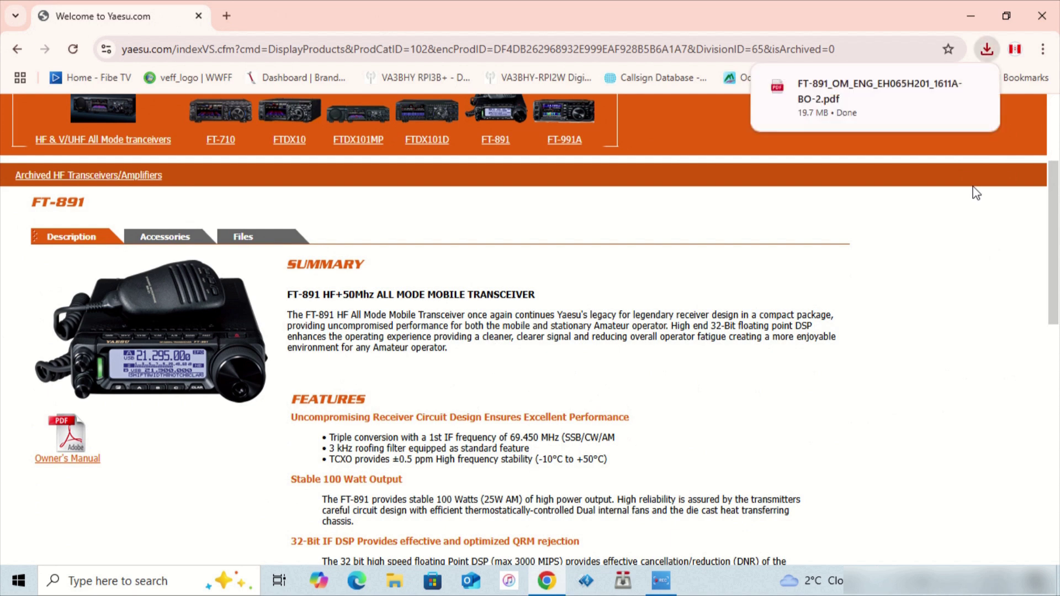
Step: Download the FT-891 Operating Manual and Quick Manual from the product's Files list
click(239, 242)
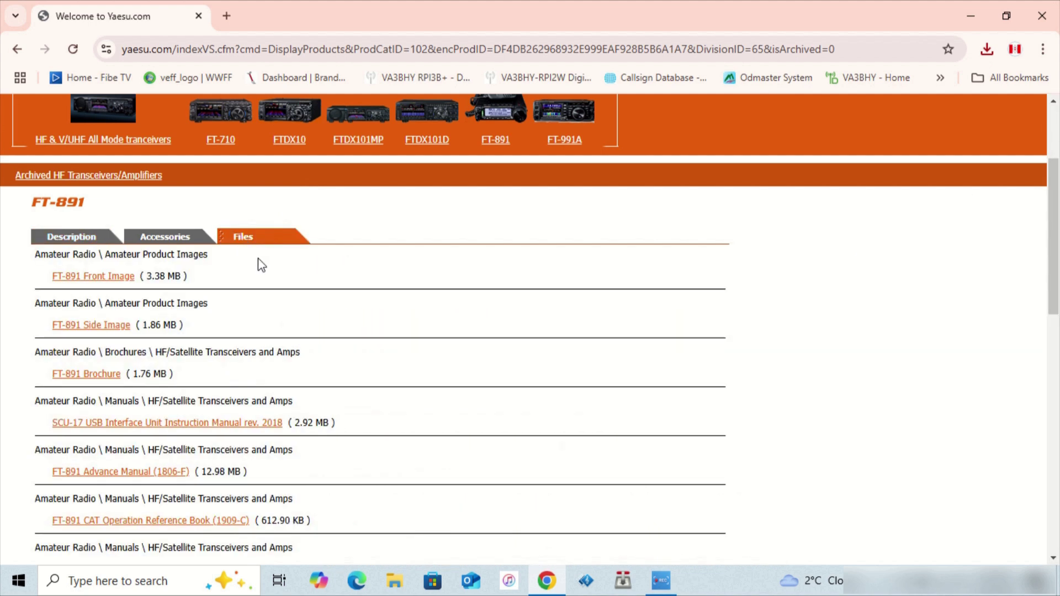
scroll(260, 261, down, 1)
scroll(261, 260, down, 1)
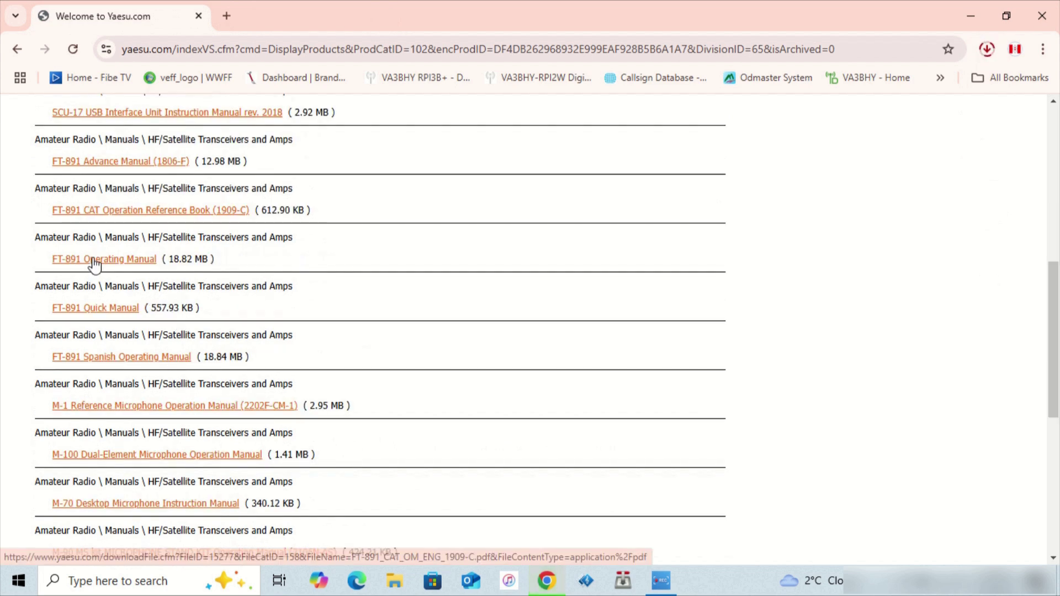
click(94, 258)
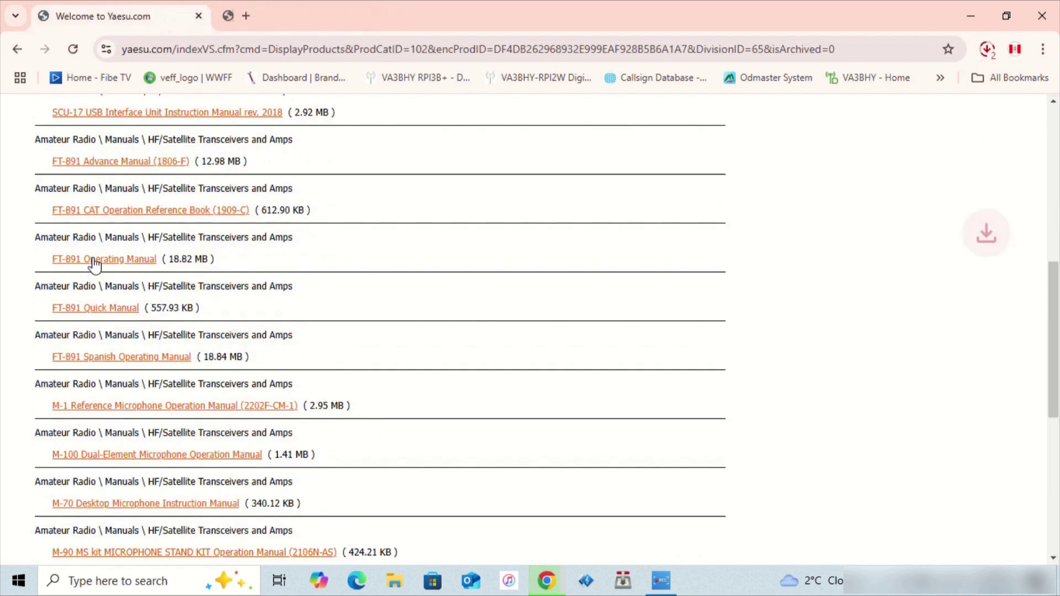
click(98, 311)
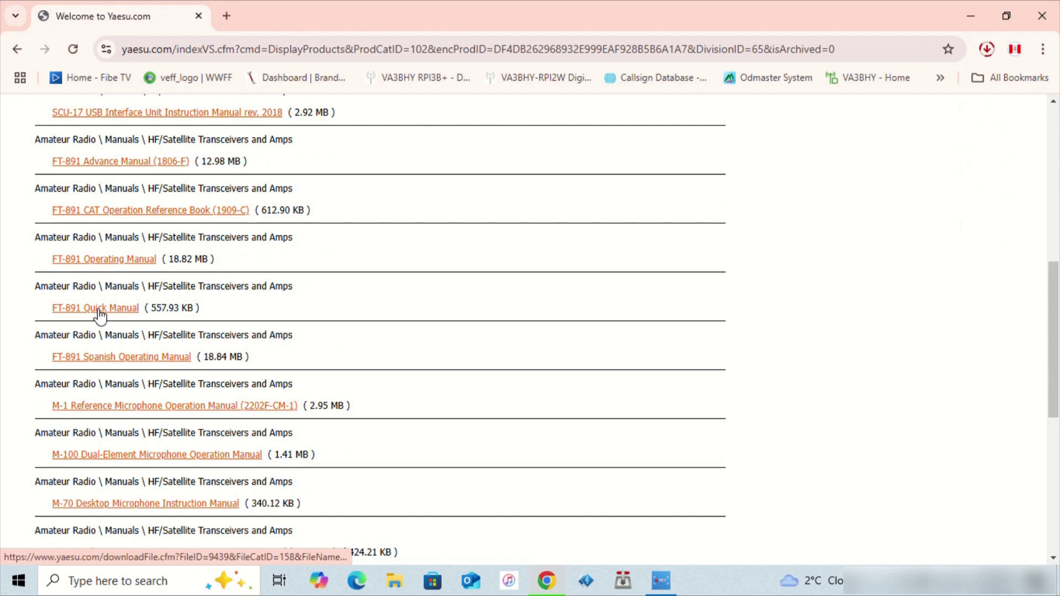
Step: Download the USB Virtual COM Port Driver and the FT-891/SCU-17 USB Driver
scroll(130, 348, down, 5)
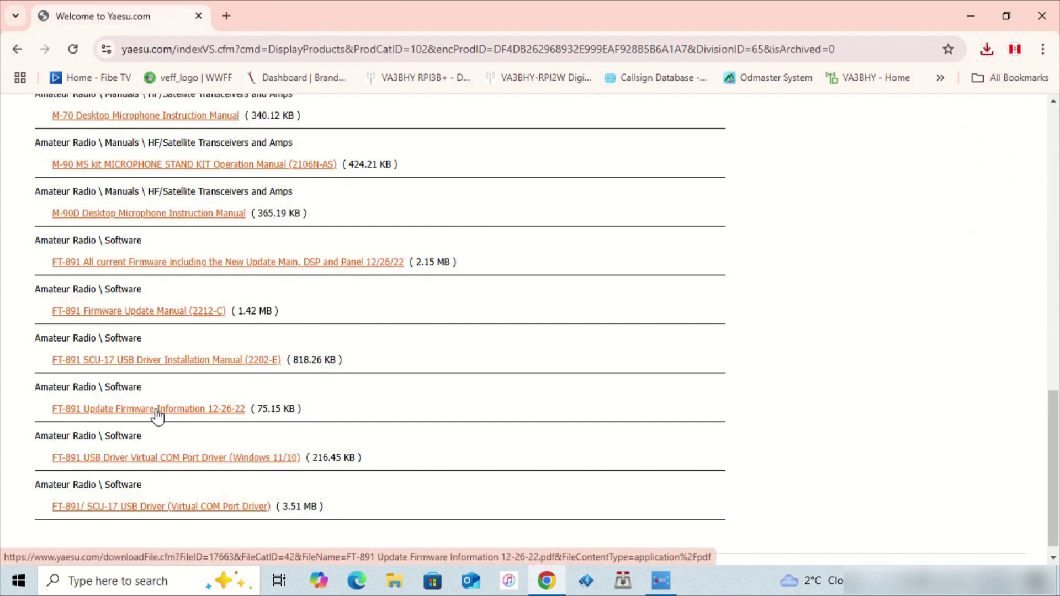
click(166, 462)
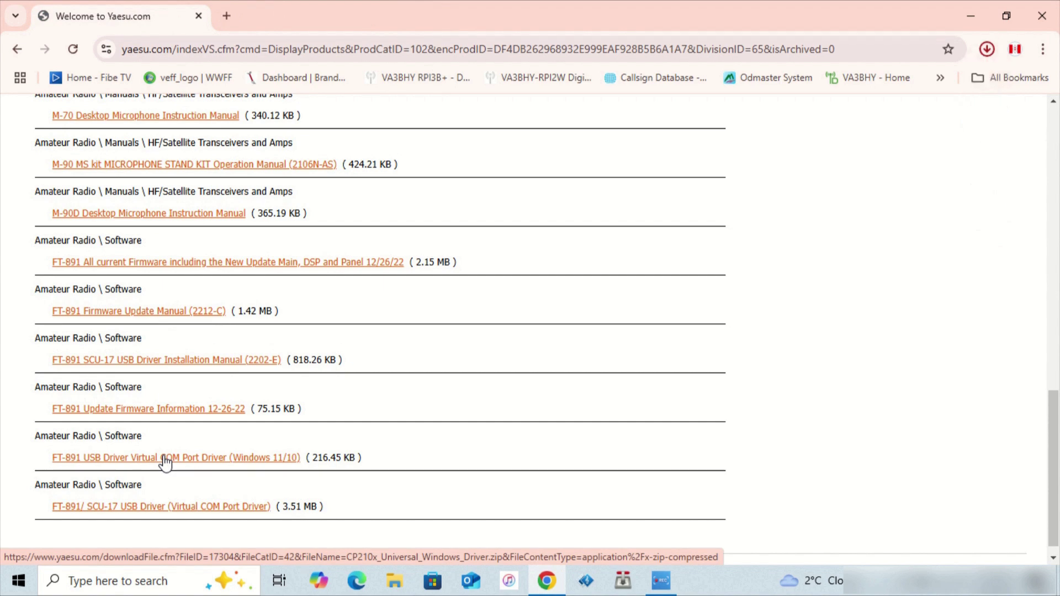
click(160, 512)
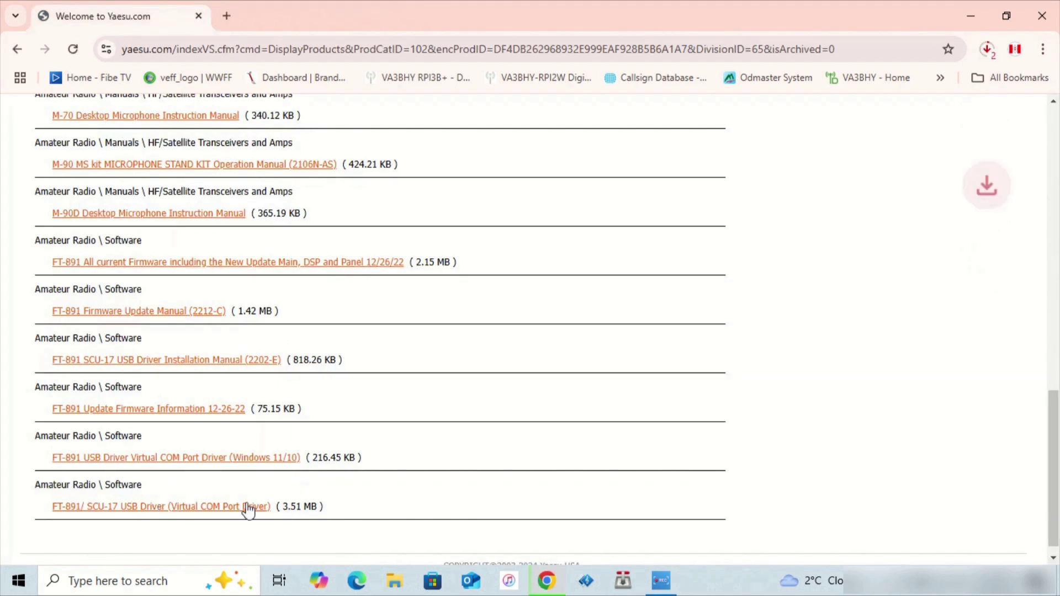
scroll(445, 462, down, 1)
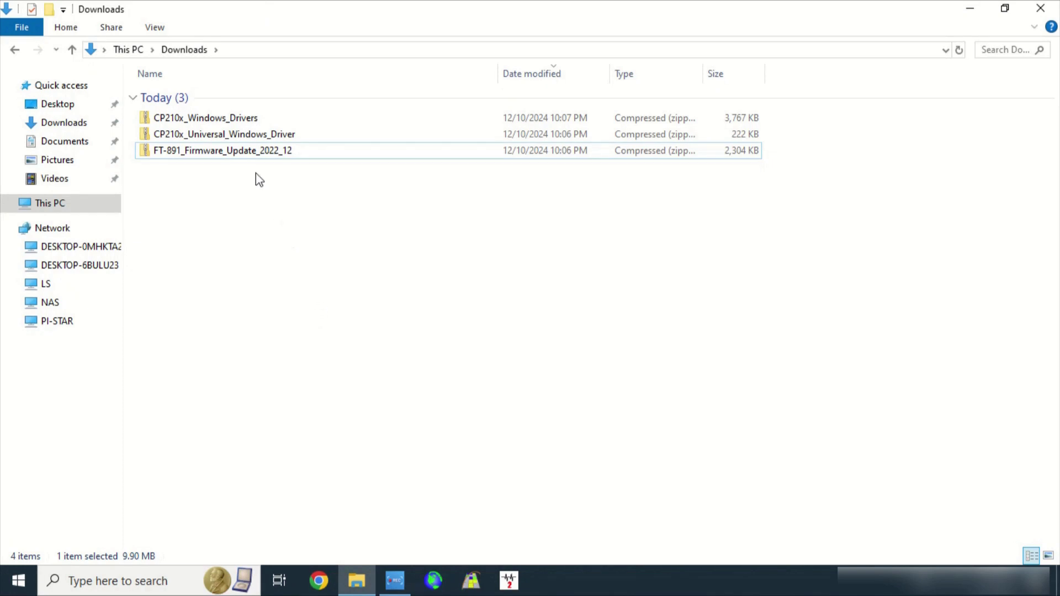
Step: Show Downloads as large icons and extract CP210x_Windows_Drivers.zip into its own folder
click(157, 30)
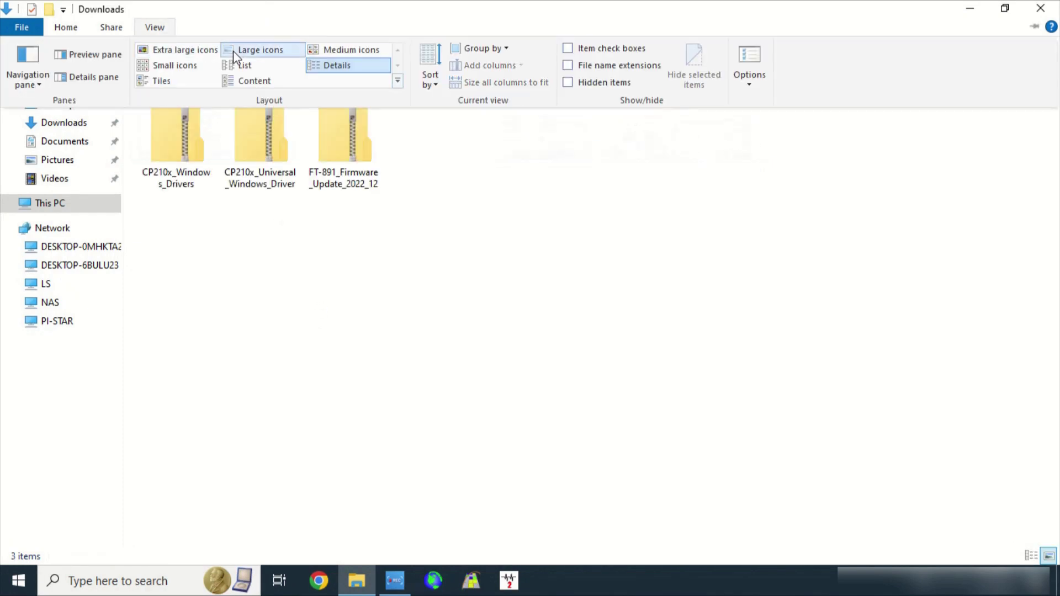
click(260, 50)
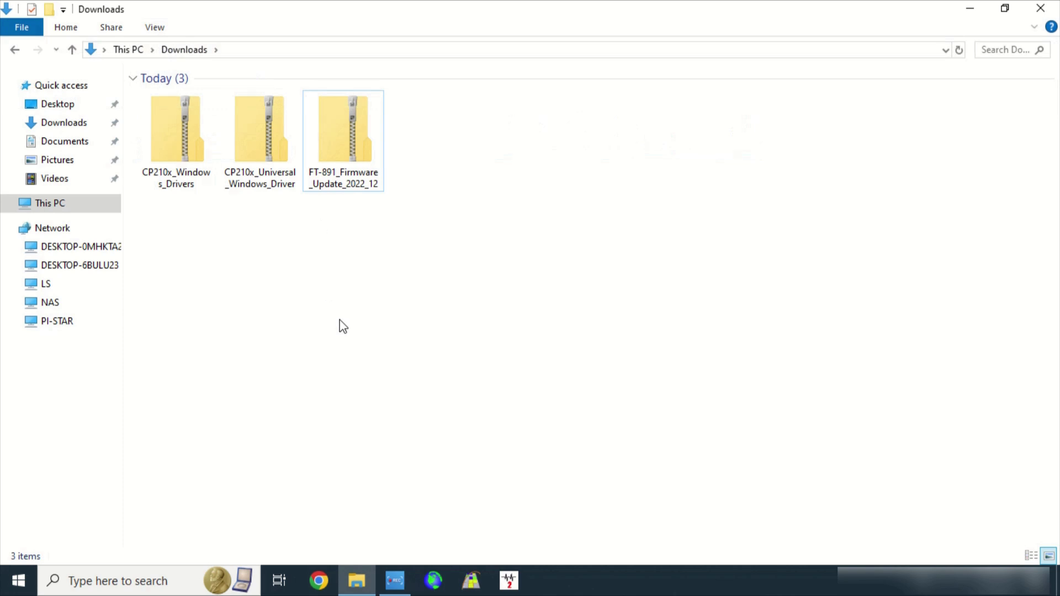
double_click(182, 140)
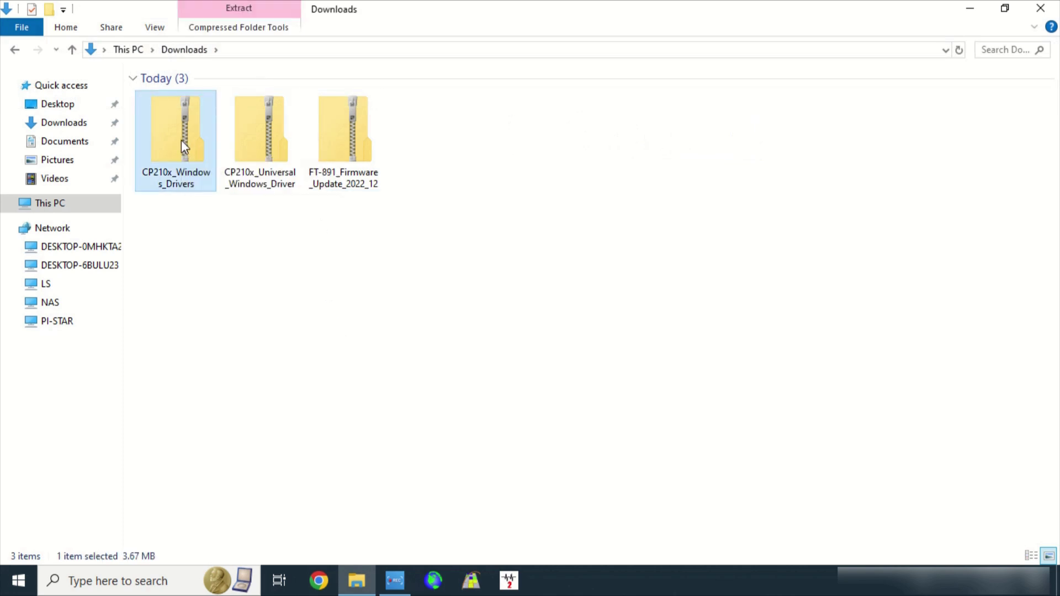
click(238, 28)
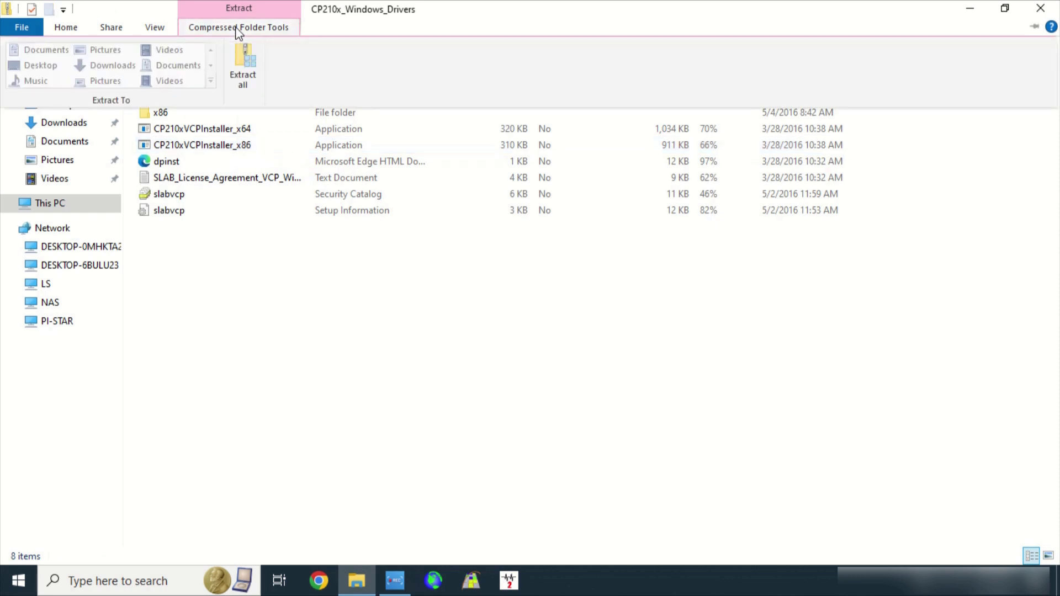
click(244, 61)
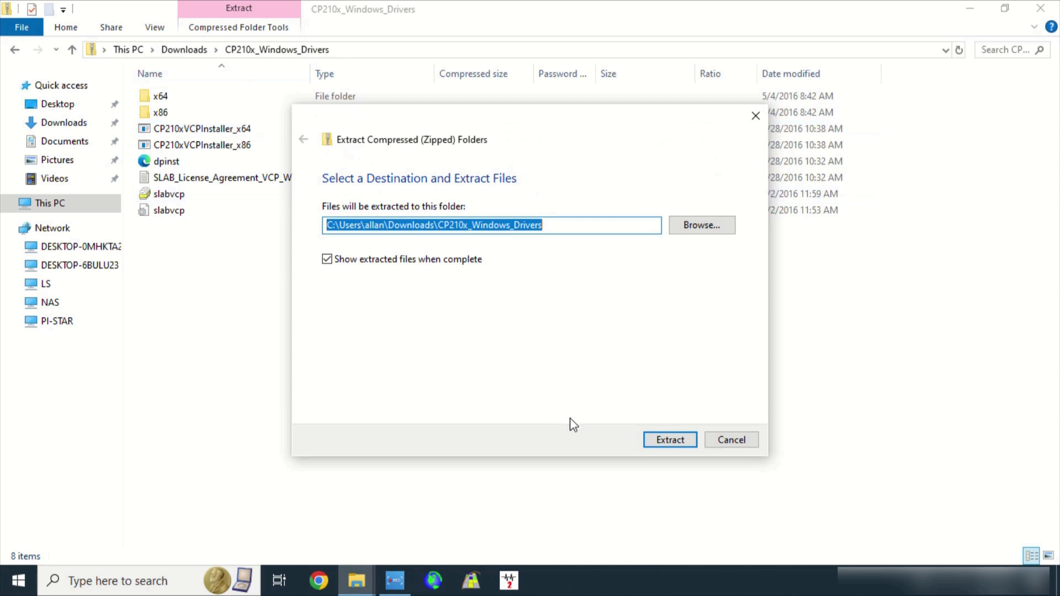
click(672, 439)
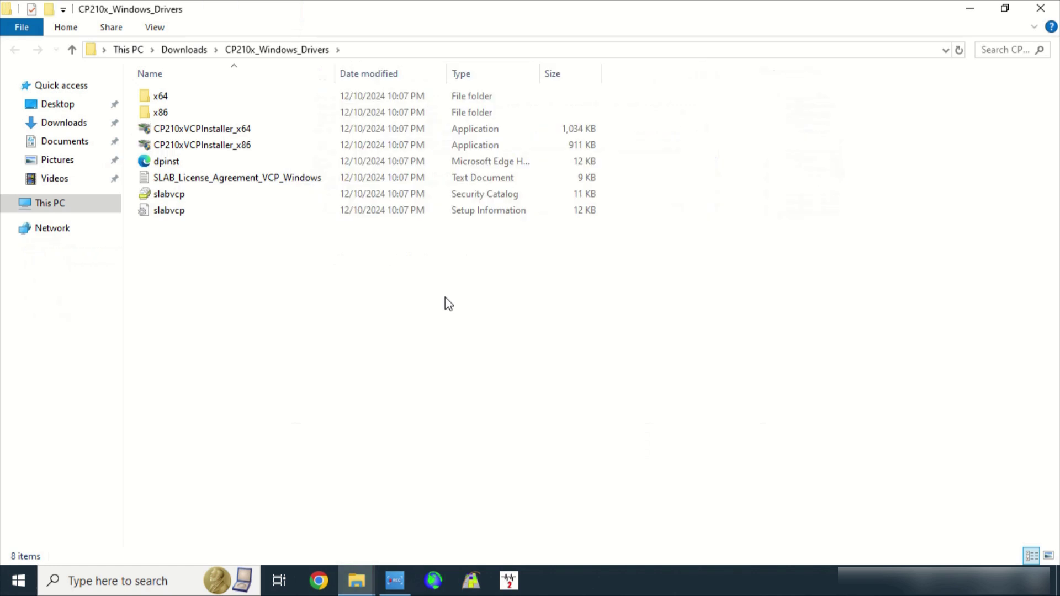
click(186, 51)
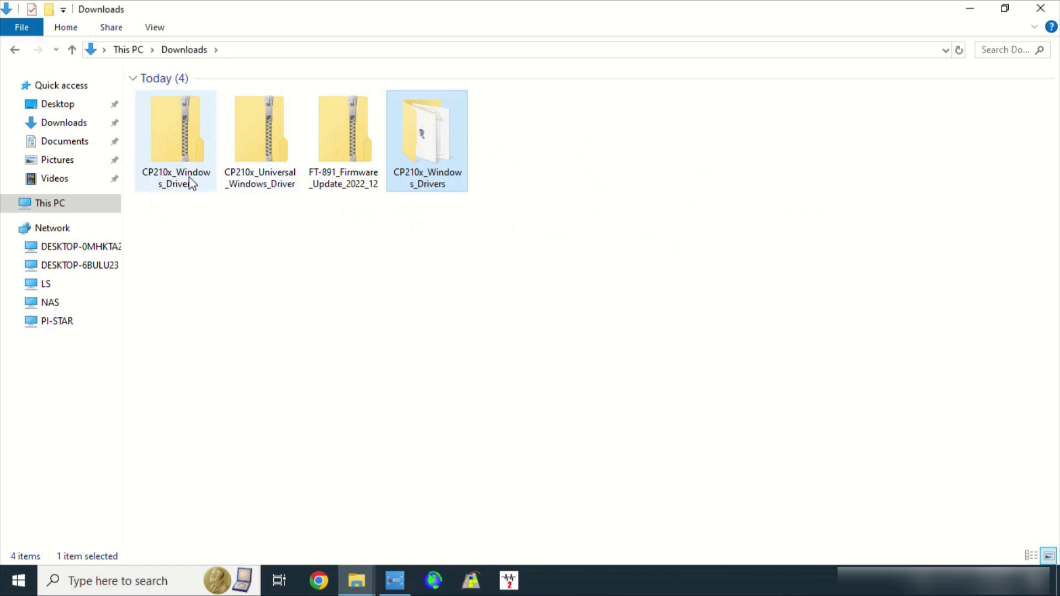
Step: Delete the CP210x_Windows_Drivers zip from Downloads
click(184, 142)
right_click(183, 135)
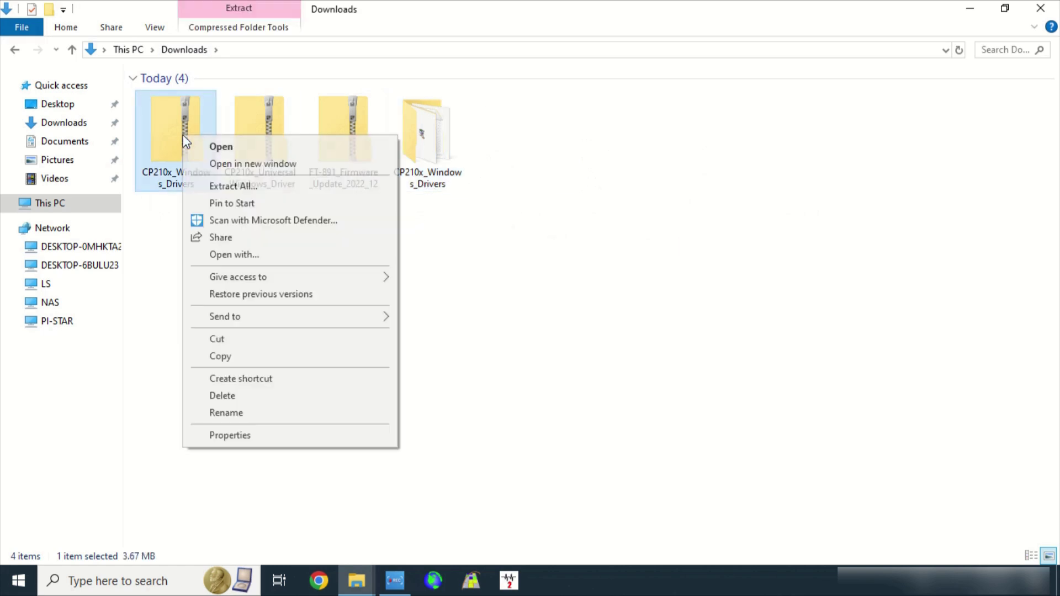
click(220, 396)
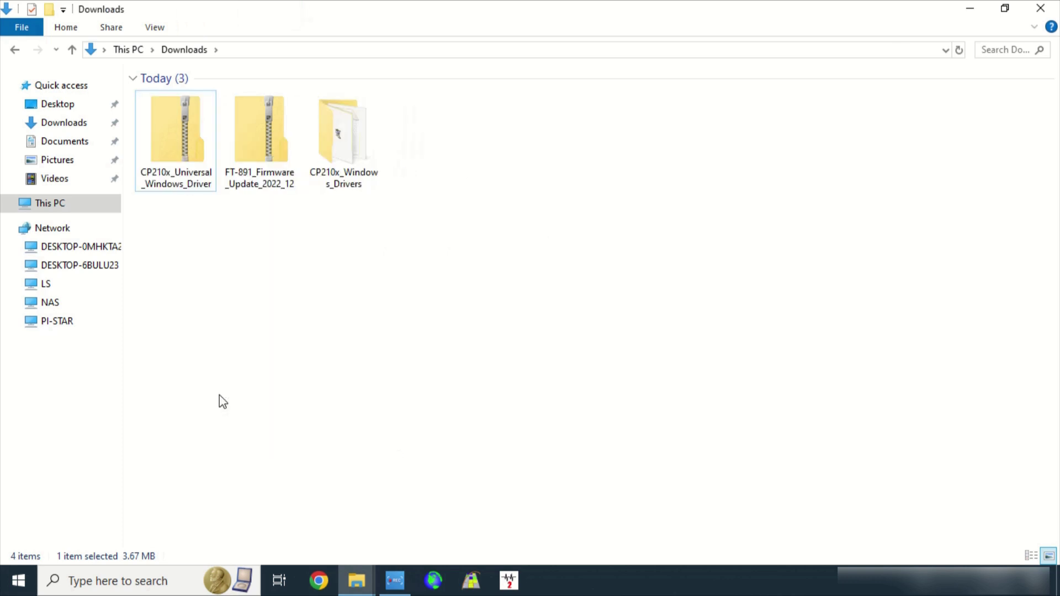
Step: Extract CP210x_Universal_Windows_Driver.zip into its own folder and close the extra windows
double_click(177, 142)
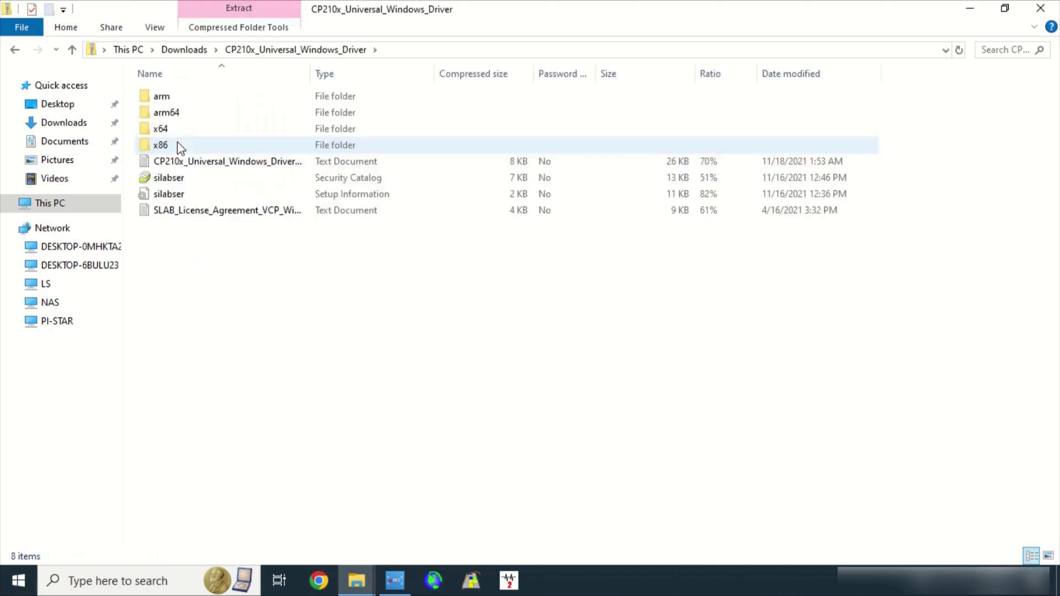
click(236, 30)
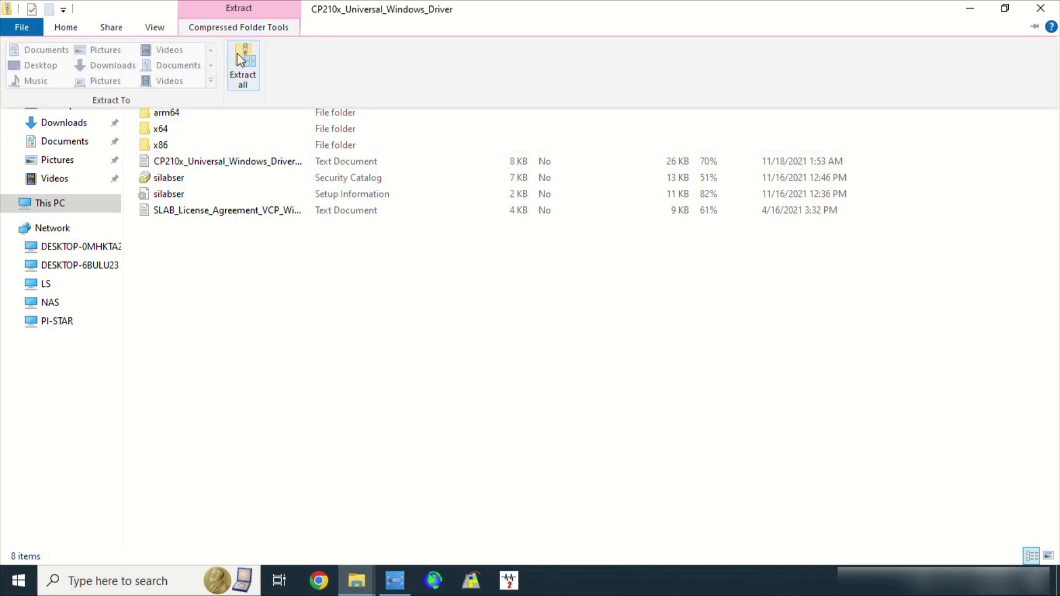
click(243, 70)
click(687, 442)
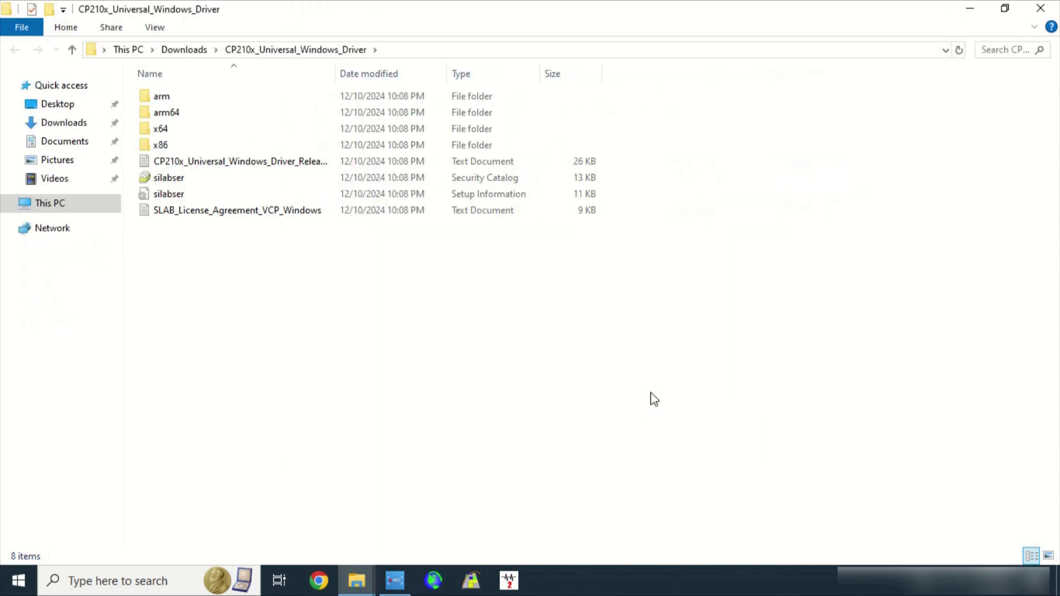
click(1040, 8)
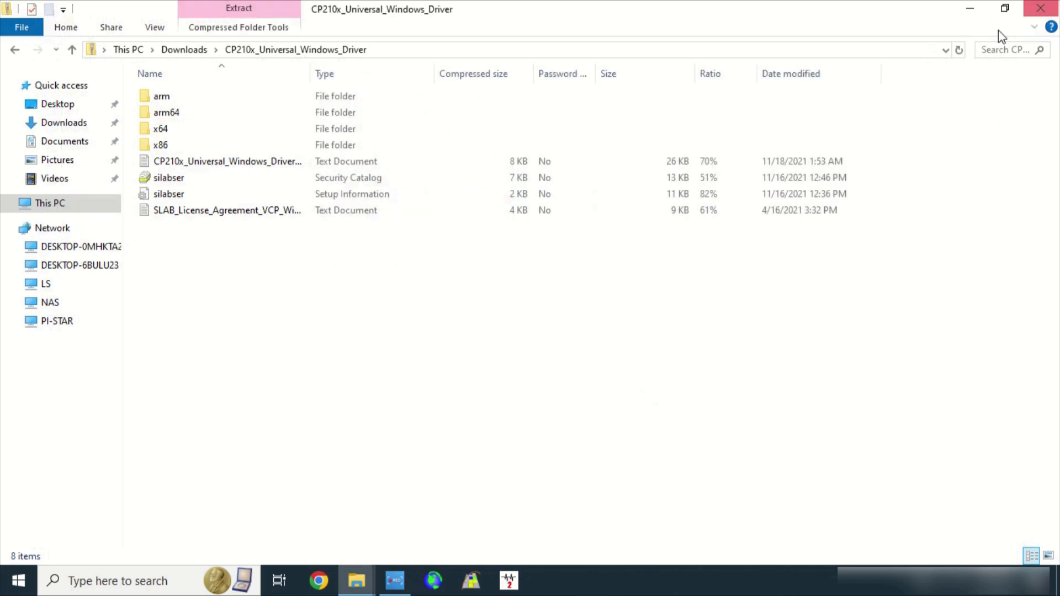
click(1040, 8)
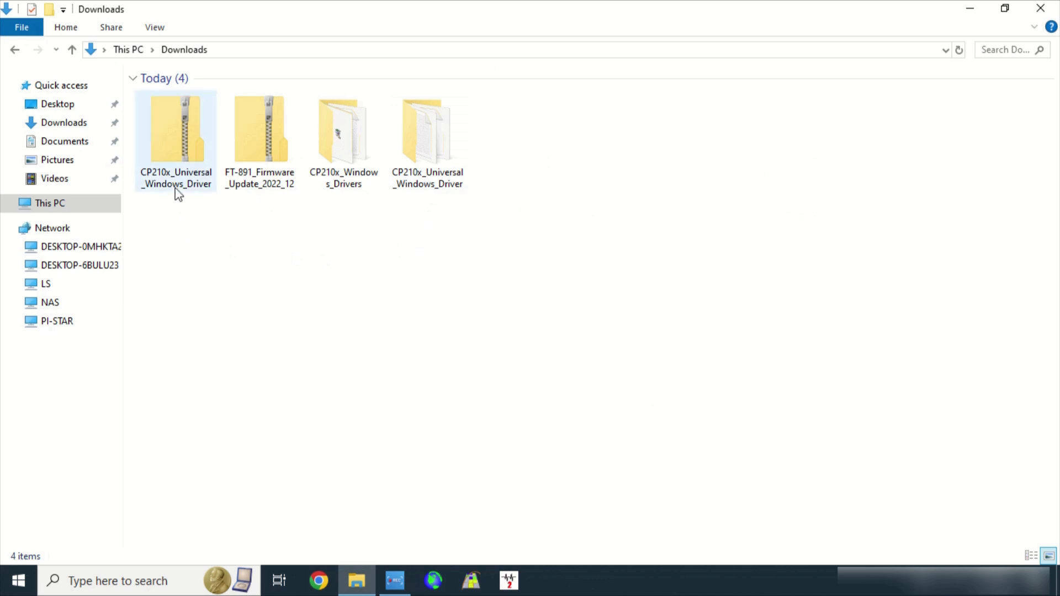
Step: Delete the CP210x_Universal_Windows_Driver zip from Downloads
click(170, 148)
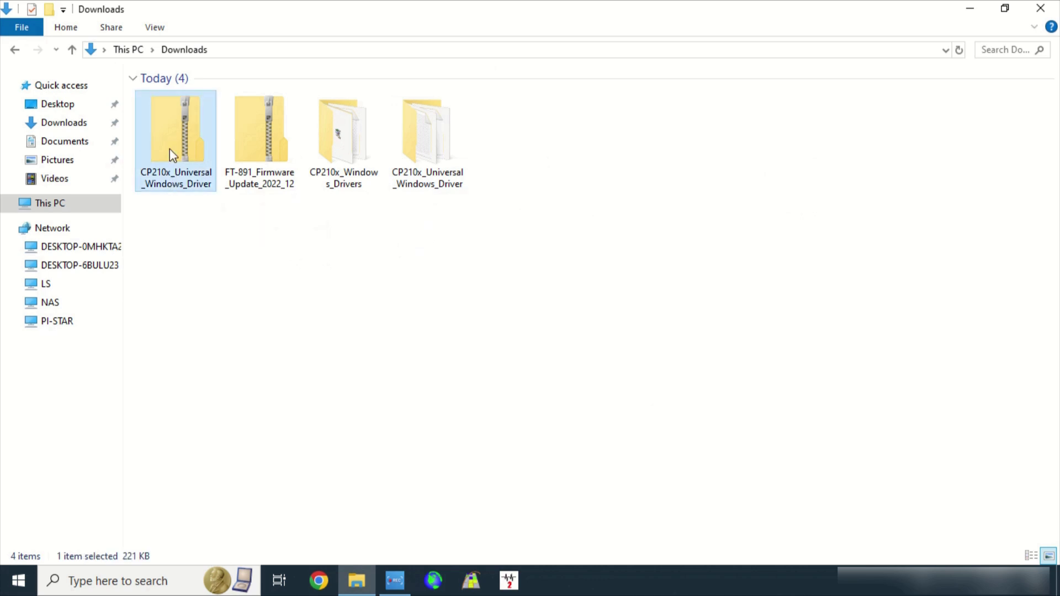
right_click(170, 148)
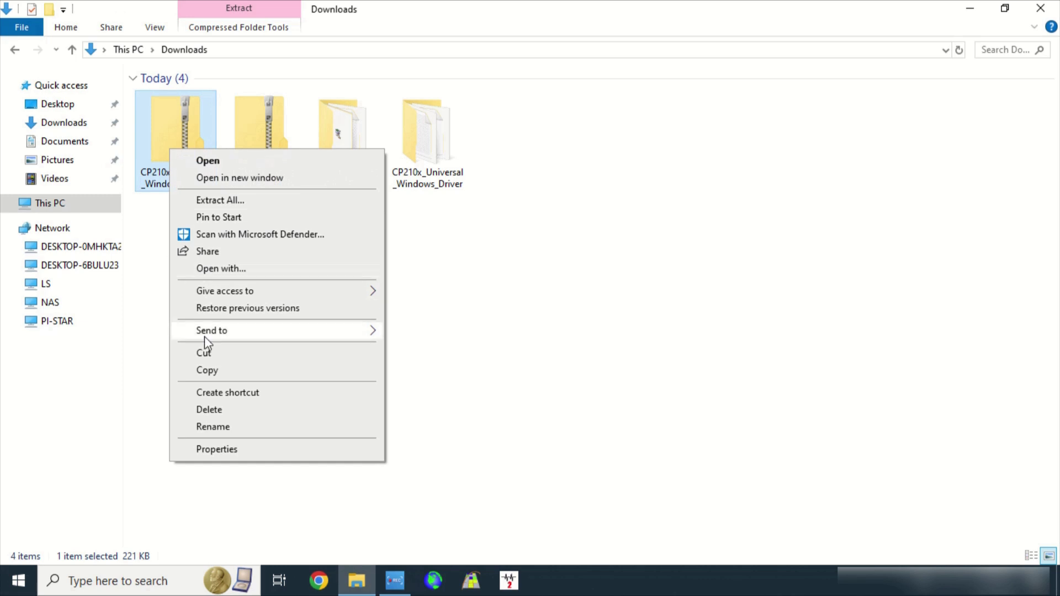
click(210, 411)
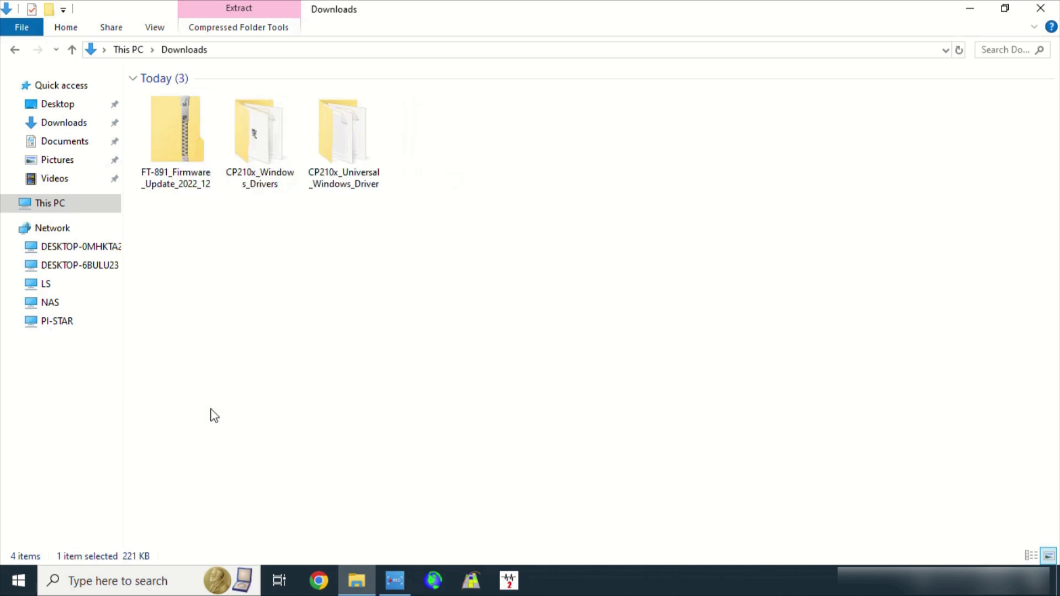
Step: Extract the FT-891_Firmware_Update_2022_12 zip into its own folder and close the extra windows
click(184, 136)
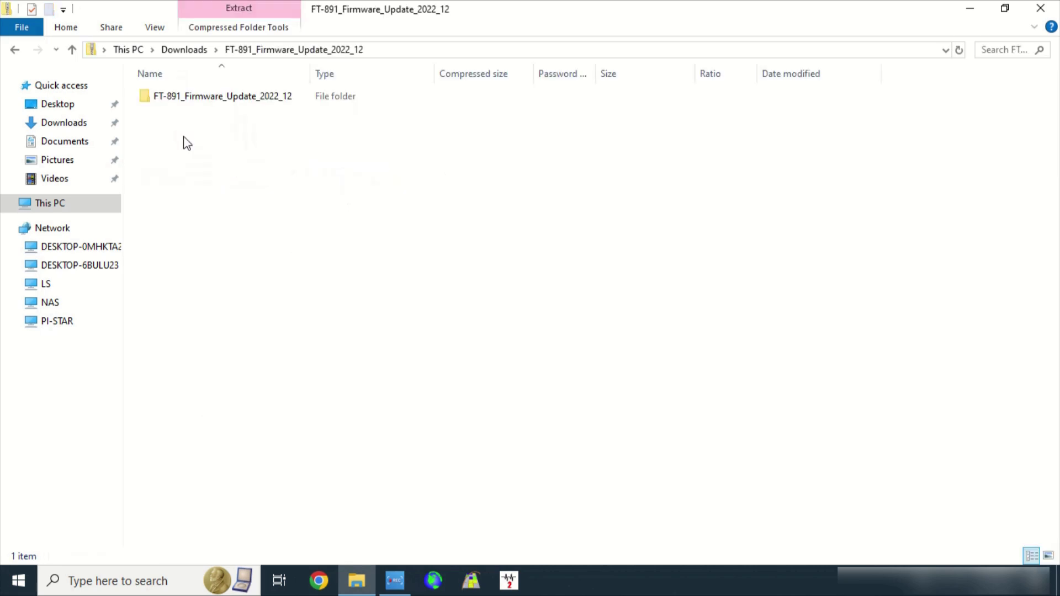
click(249, 32)
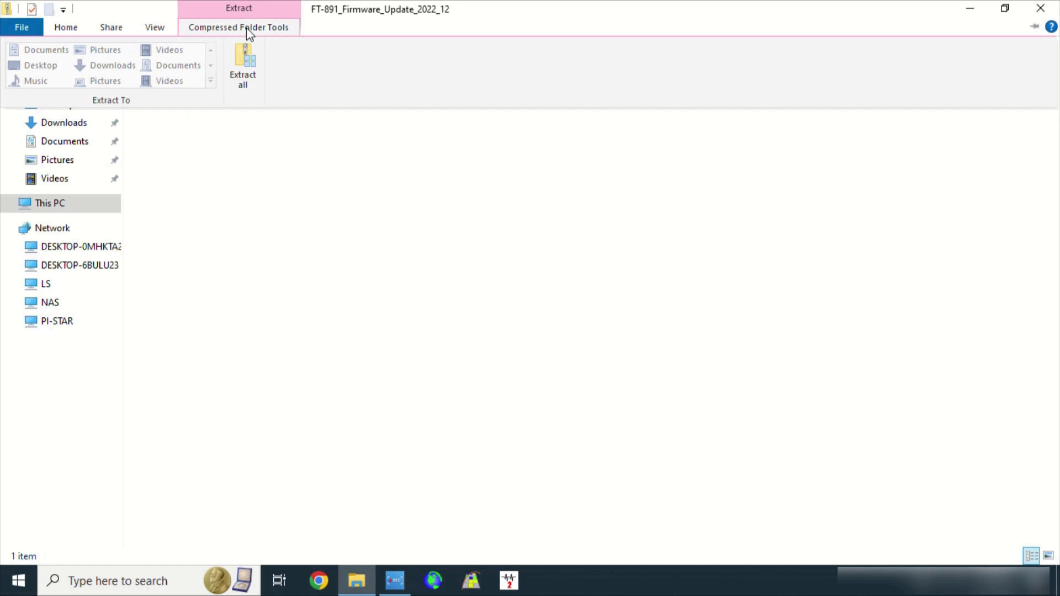
click(247, 80)
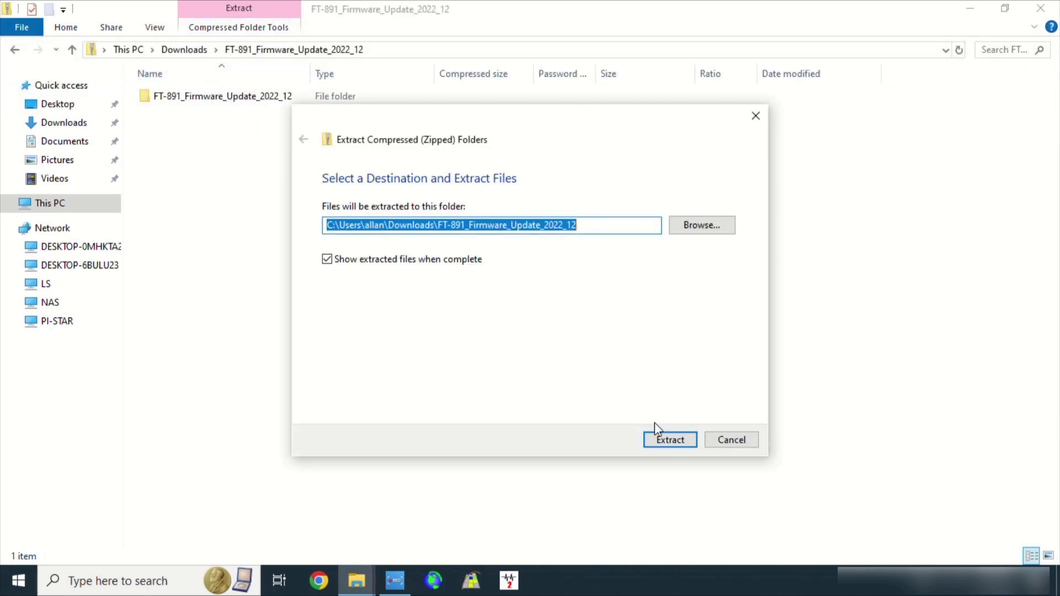
click(671, 441)
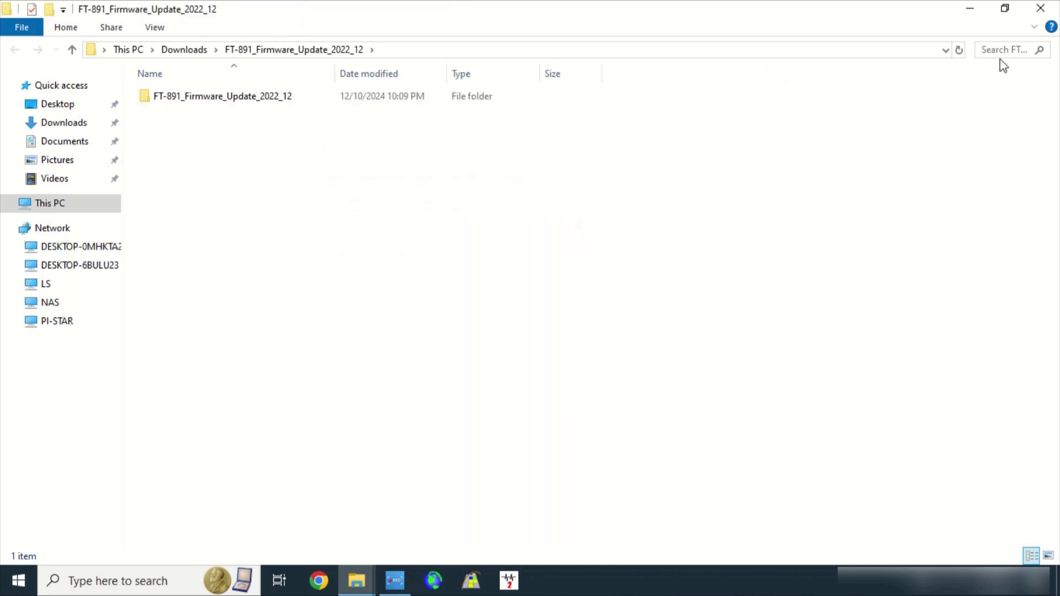
click(1047, 14)
click(1047, 12)
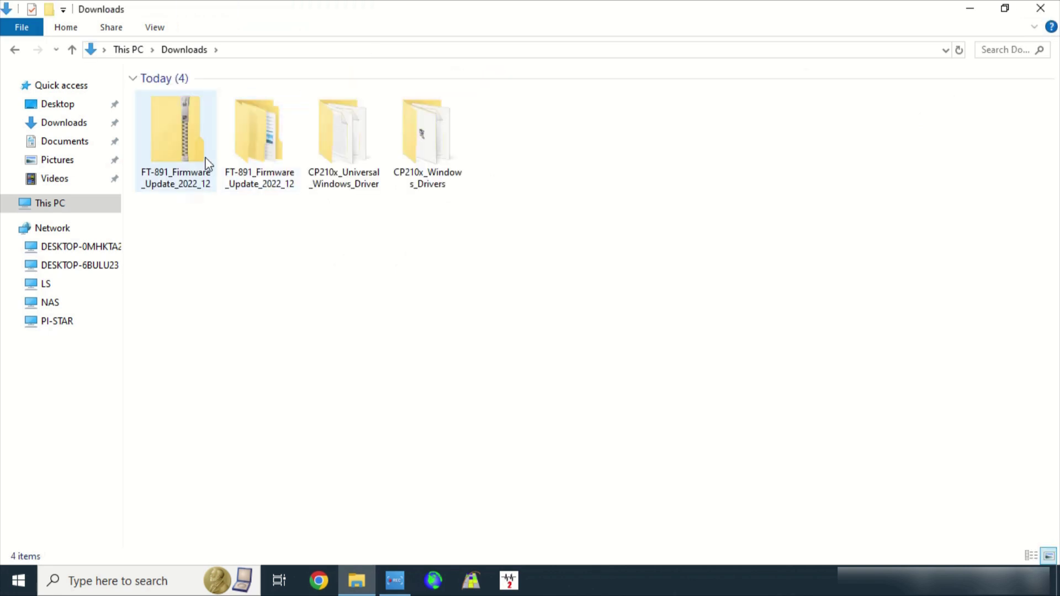
Step: Delete the FT-891_Firmware_Update_2022_12 zip, leaving only the three extracted folders
click(166, 145)
right_click(166, 145)
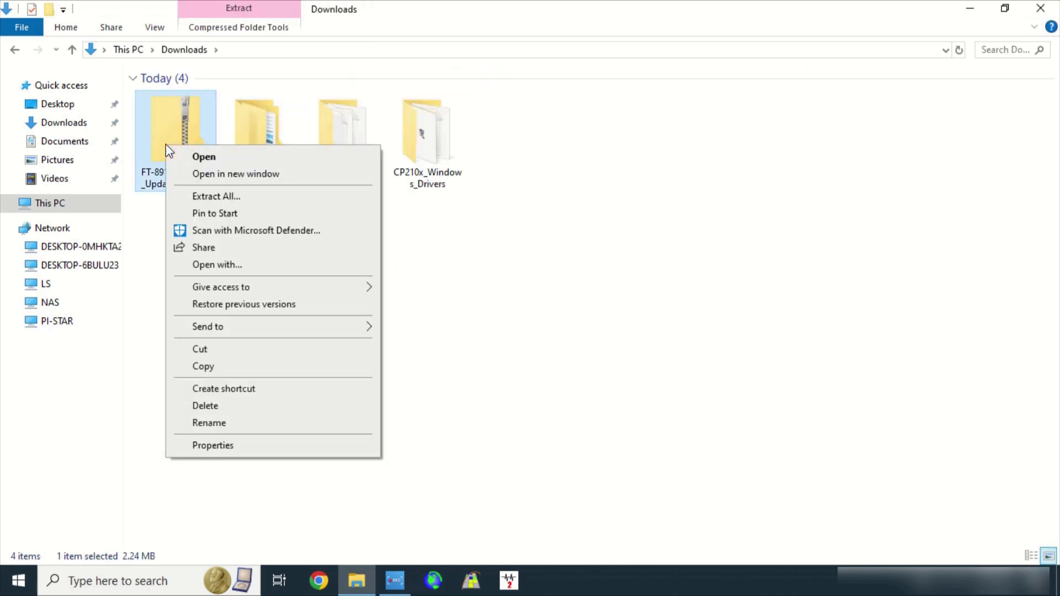
click(201, 405)
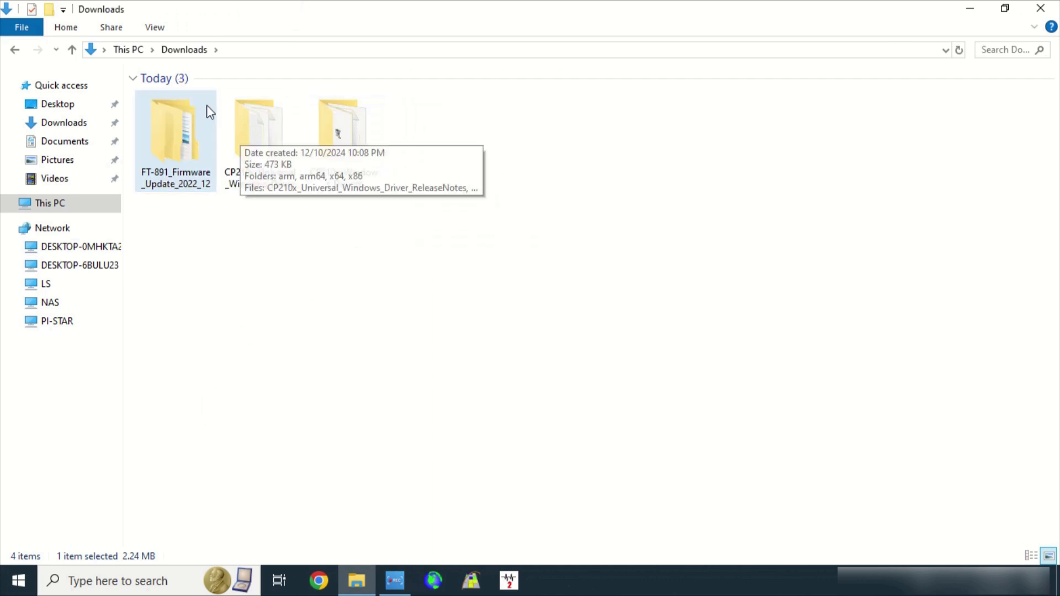
click(150, 28)
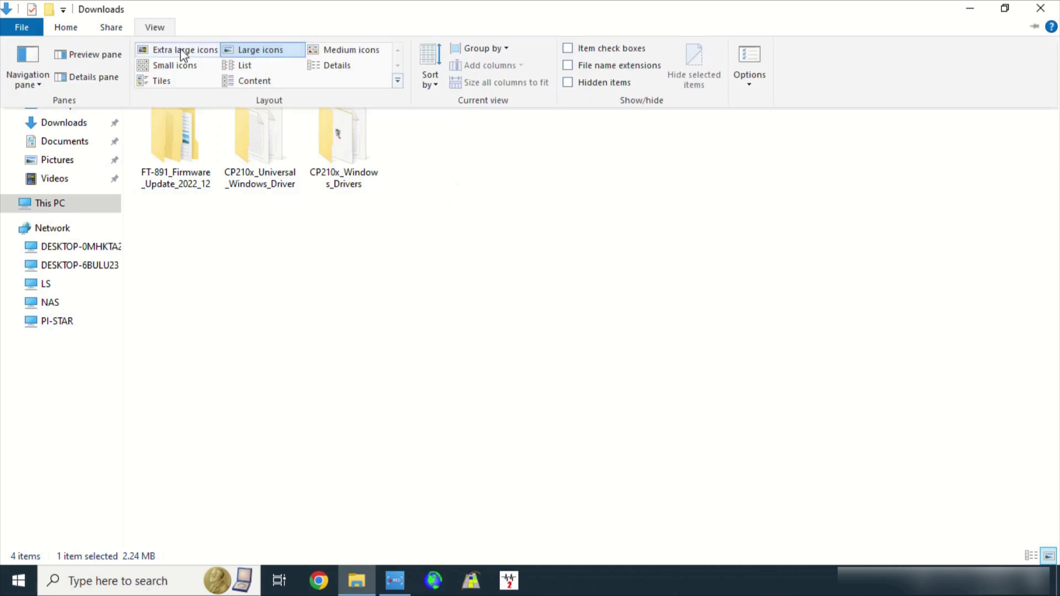
Step: Show Downloads as a list and look inside the FT-891_Firmware_Update_2022_12 folder
click(245, 66)
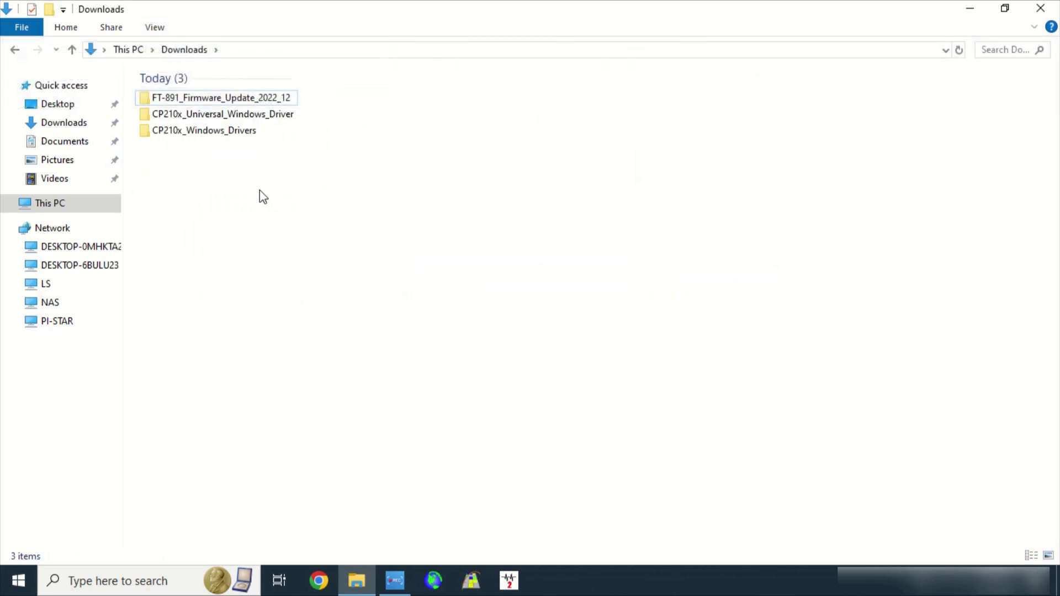
double_click(209, 103)
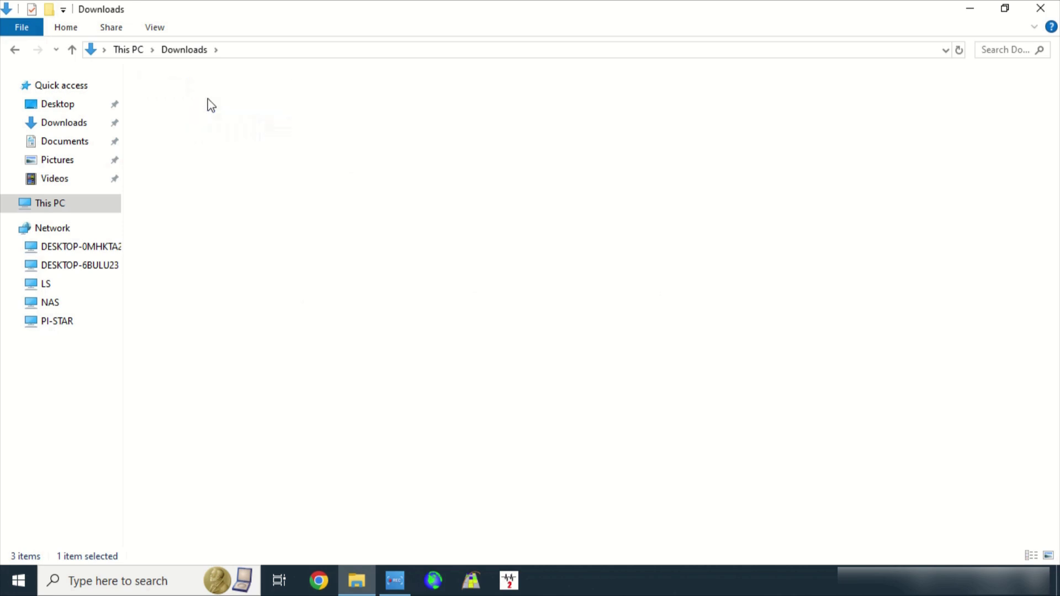
double_click(207, 96)
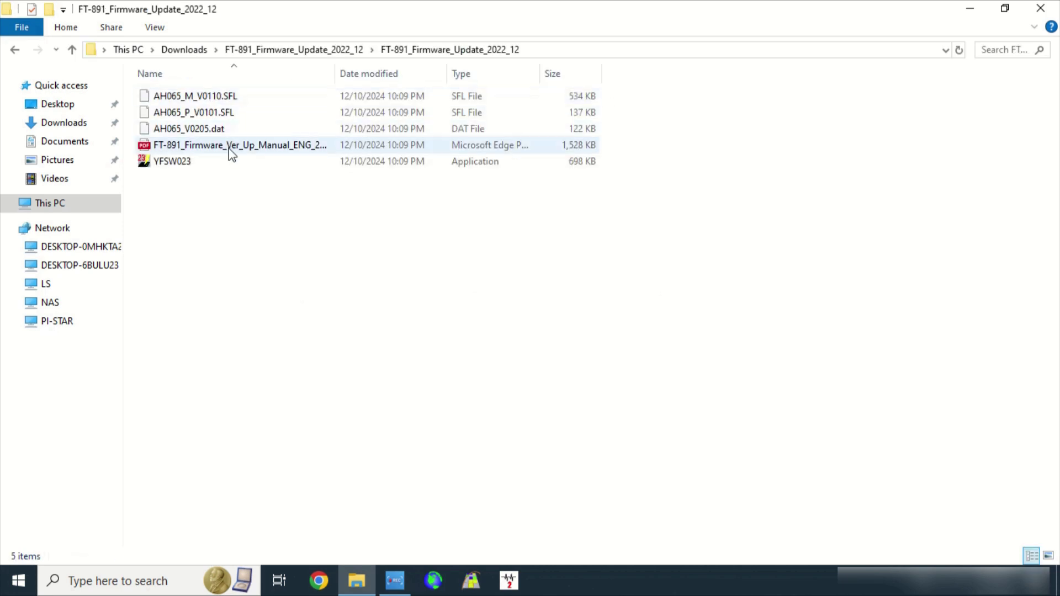
click(187, 50)
Step: Check the Universal driver folder, then launch CP210xVCPInstaller_x64 from CP210x_Windows_Drivers
double_click(214, 115)
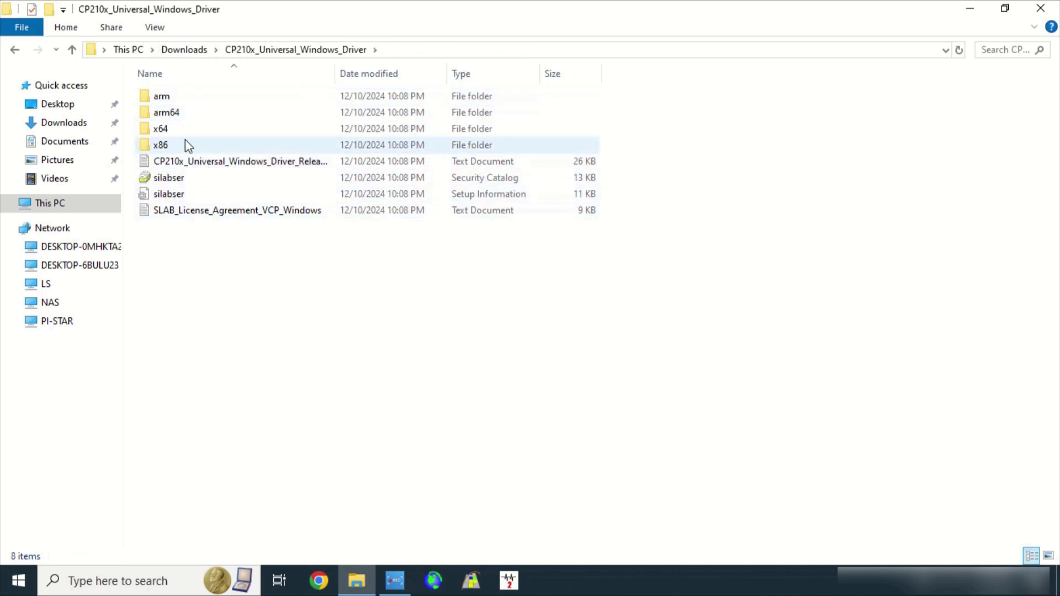
click(189, 50)
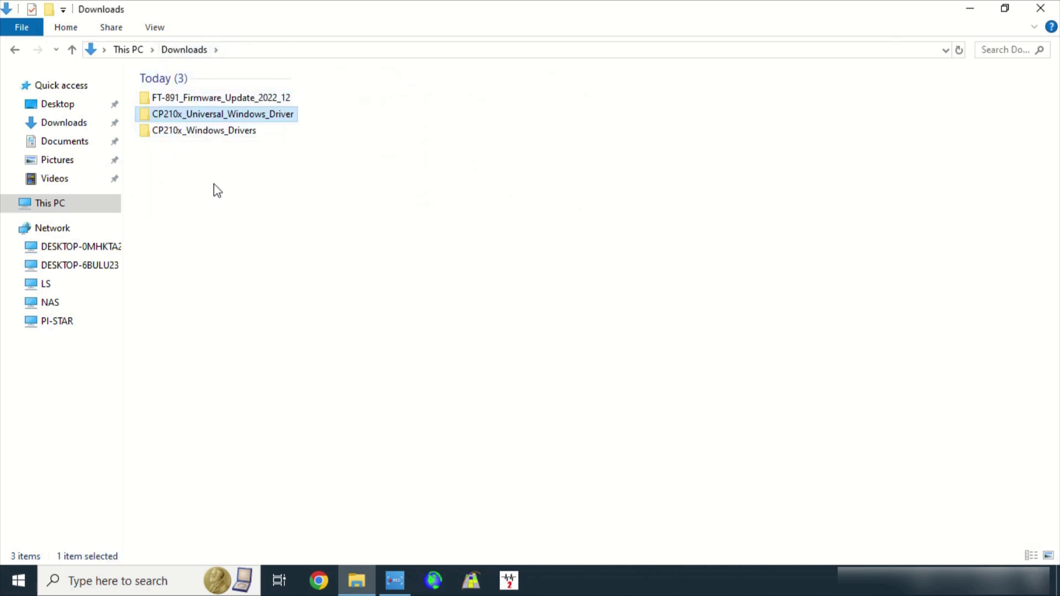
double_click(206, 132)
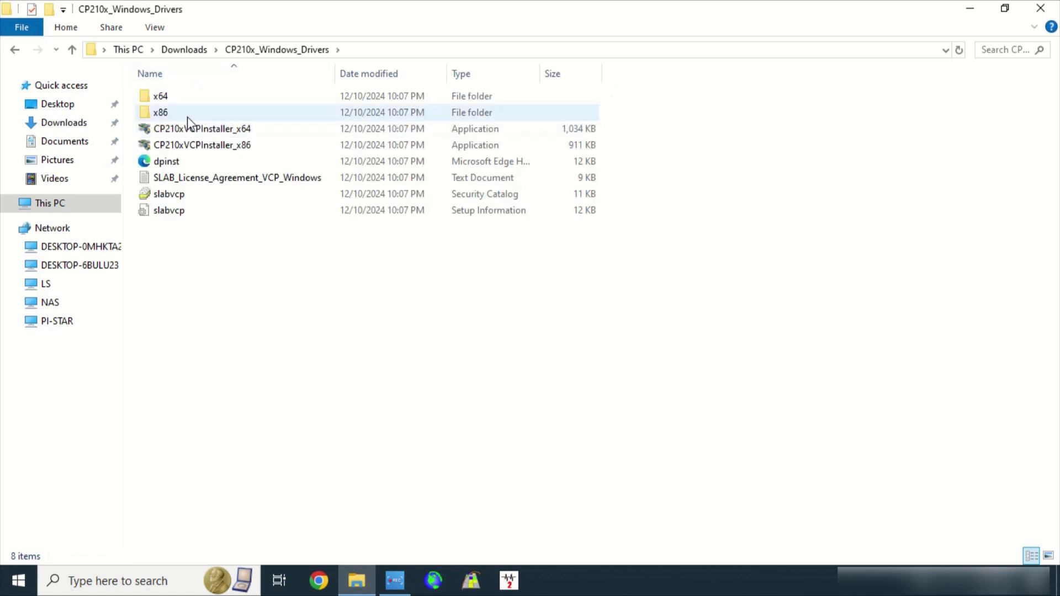
double_click(229, 131)
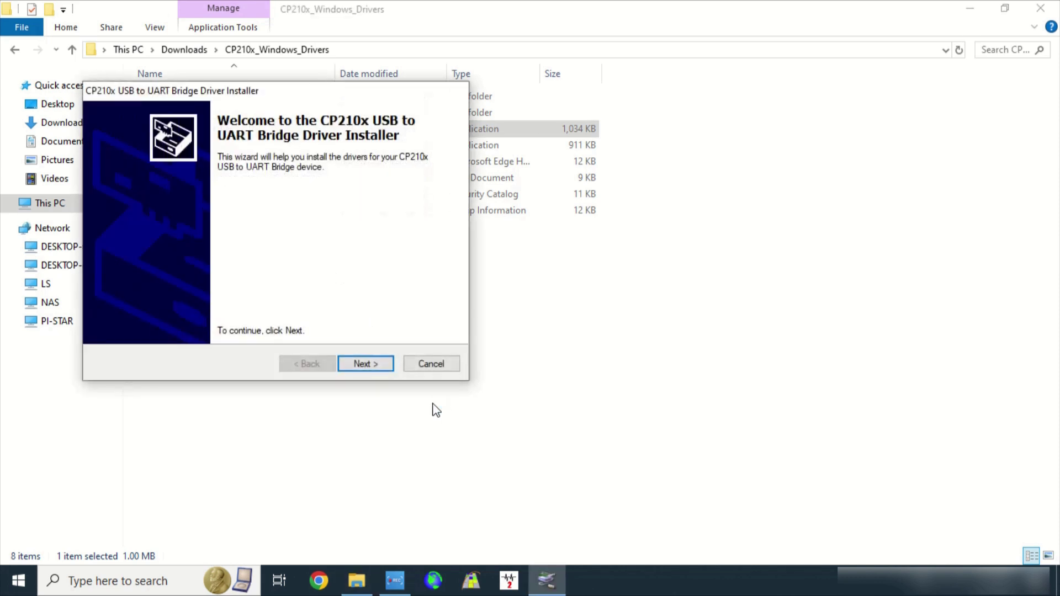
Step: Accept the licence agreement, install the CP210x USB to UART bridge driver, and finish the wizard
click(366, 364)
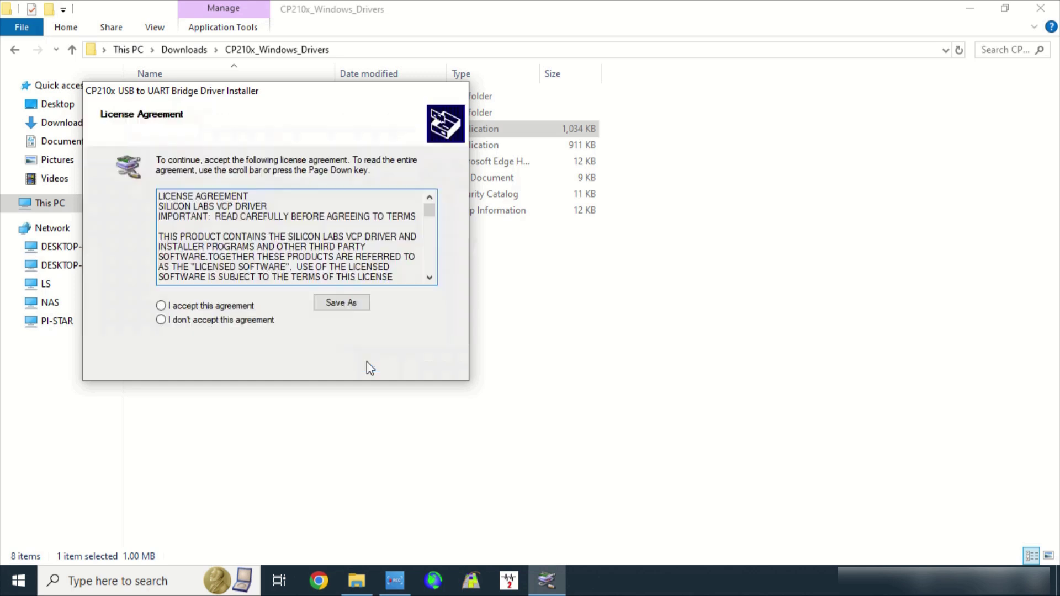
click(193, 306)
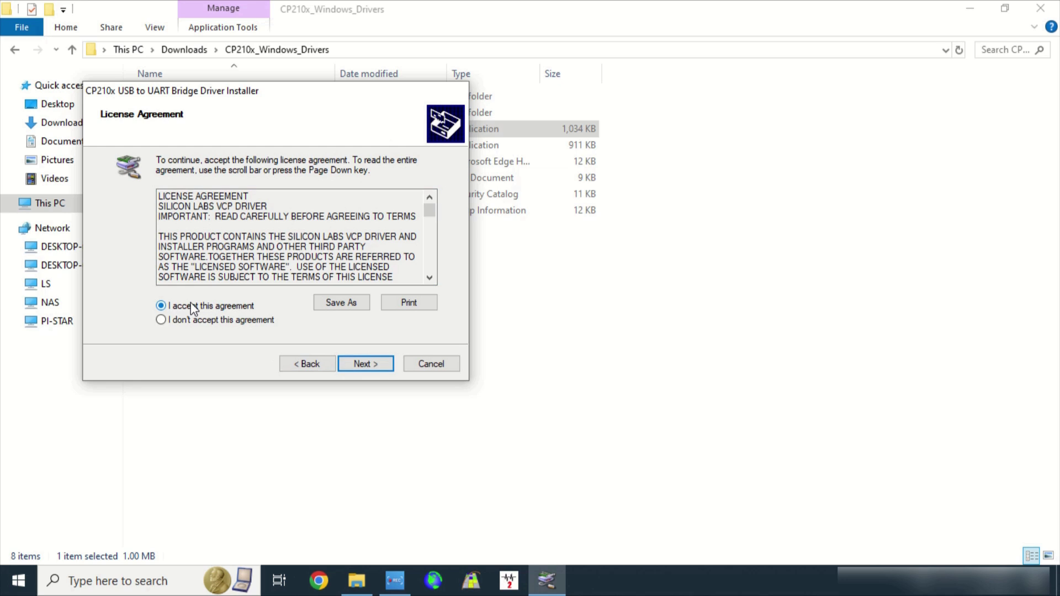
click(373, 365)
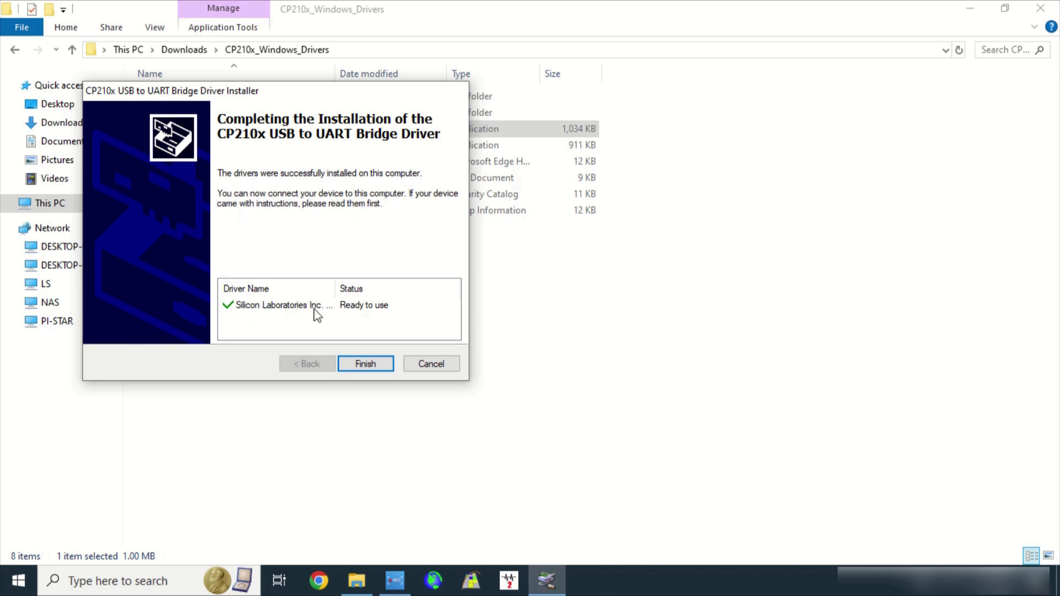
click(365, 363)
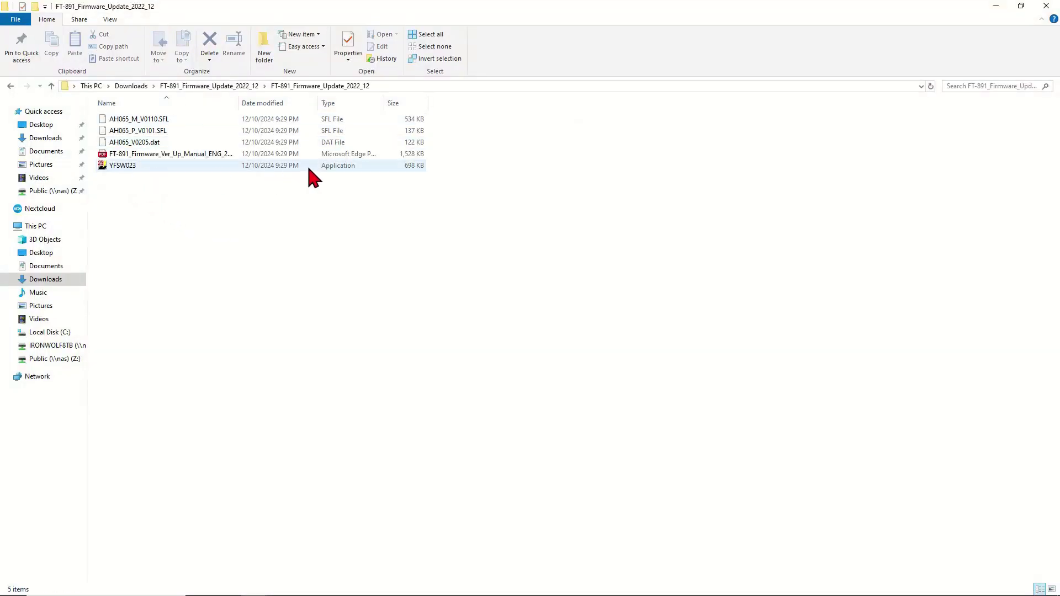
Step: Select the FT-891 firmware update manual PDF in the inner firmware folder
click(184, 155)
Step: Open FT-891_Firmware_Ver_Up_Manual in Edge and scroll to page 4, How to Update the MAIN Firmware
double_click(184, 155)
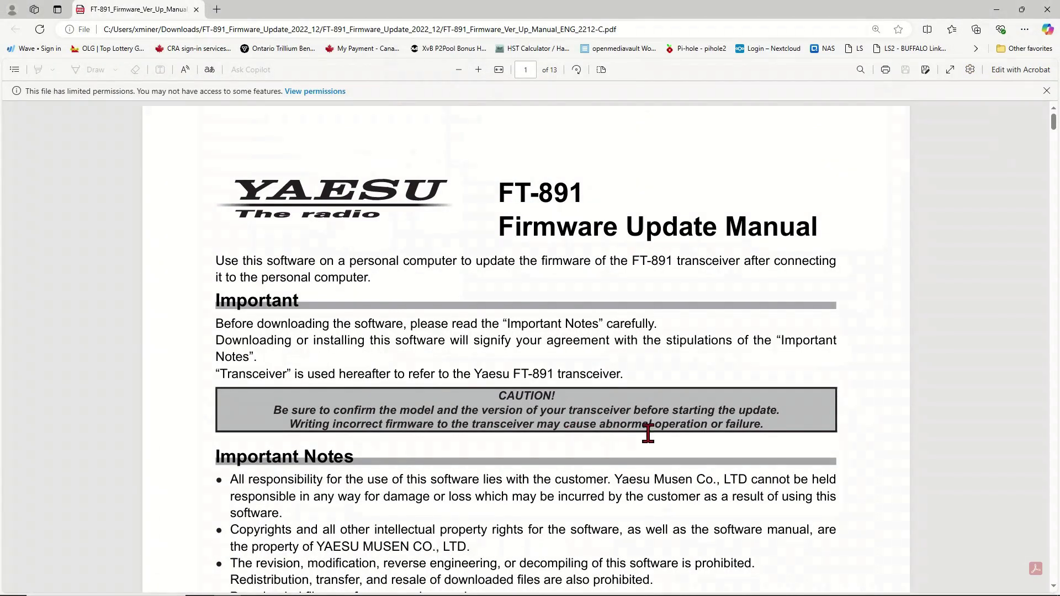
scroll(648, 433, down, 5)
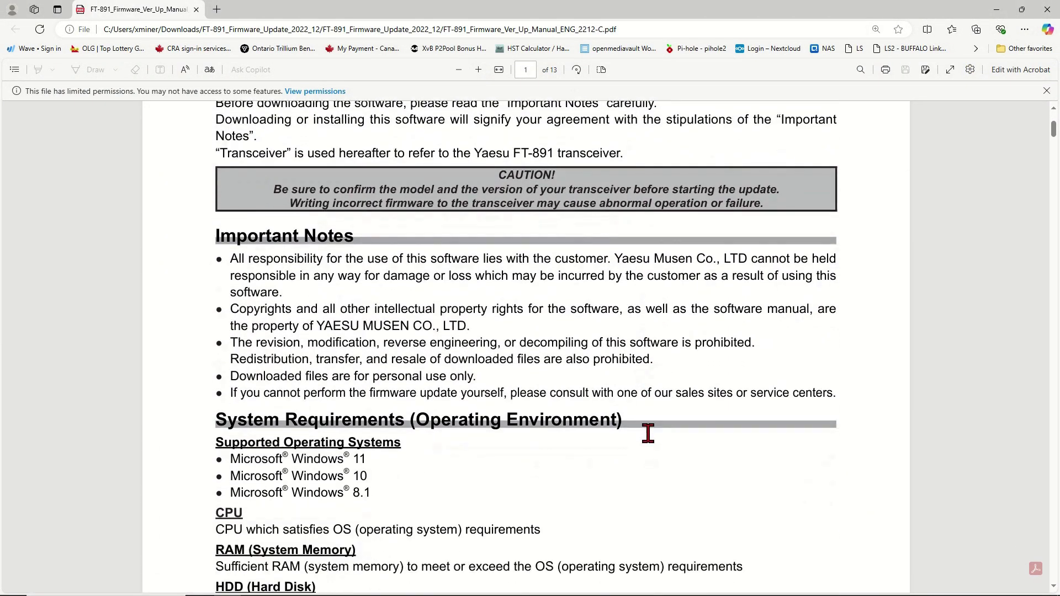
scroll(648, 434, down, 8)
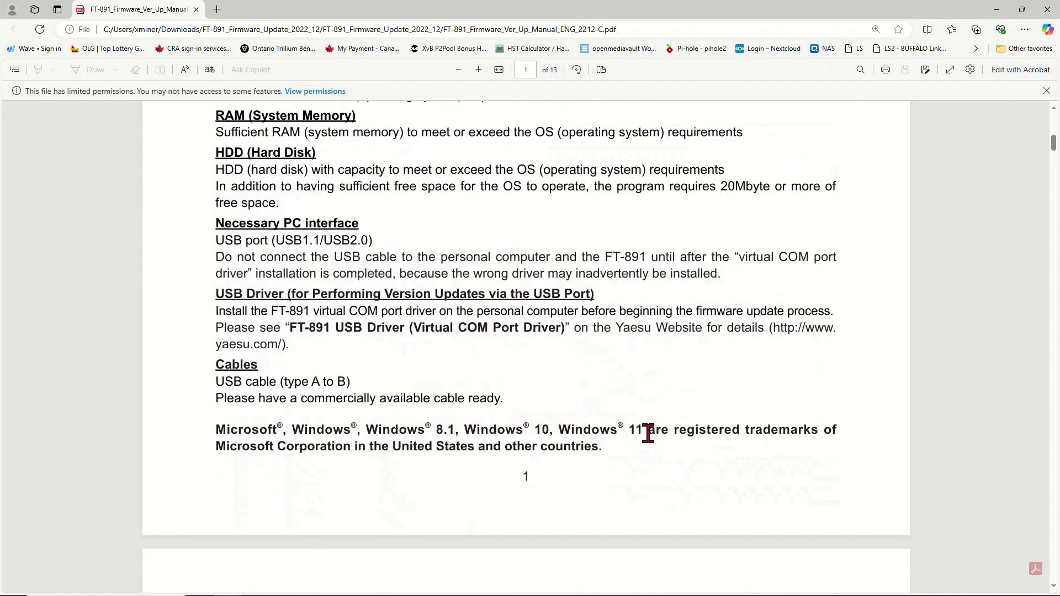
scroll(648, 434, down, 5)
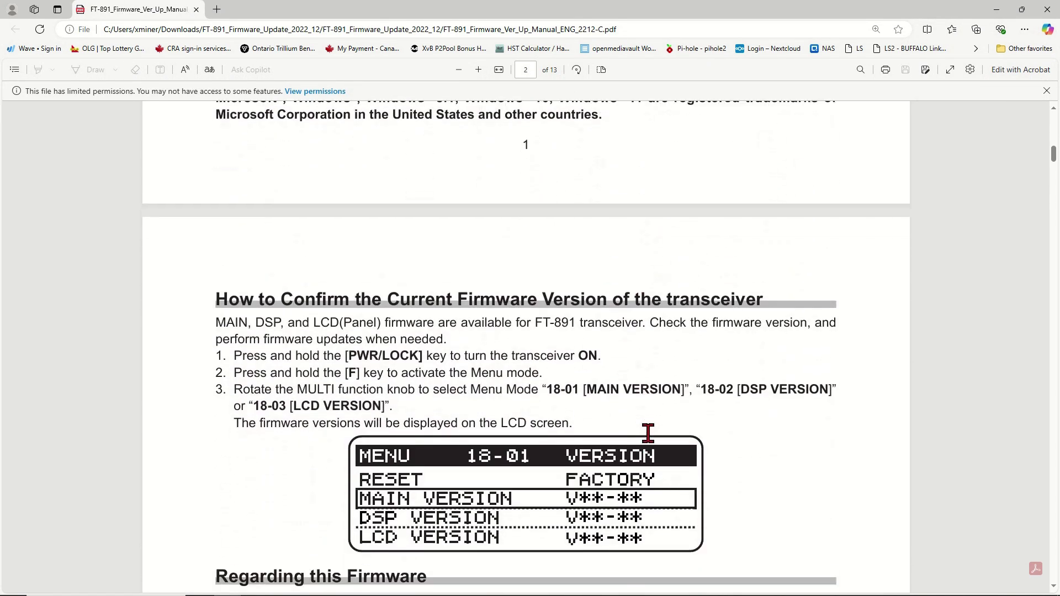
scroll(648, 434, down, 5)
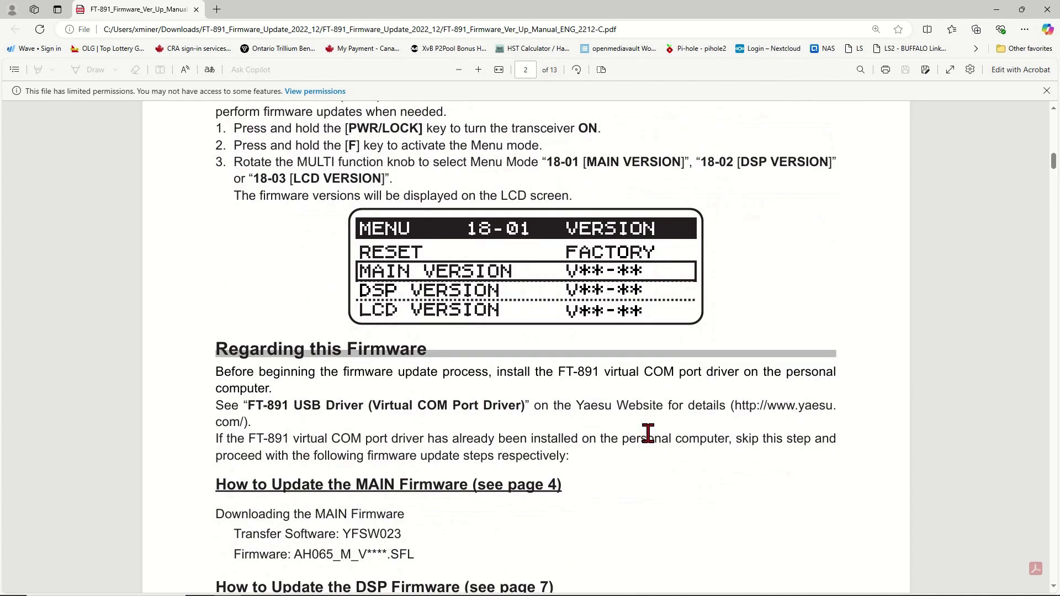
scroll(649, 433, up, 2)
scroll(558, 351, down, 4)
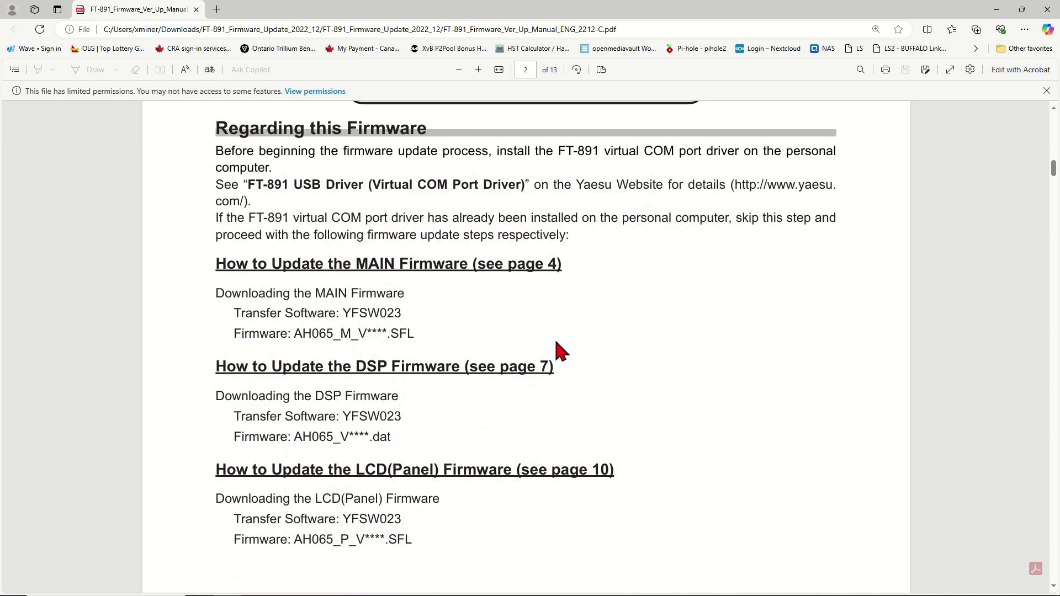
scroll(558, 350, down, 3)
scroll(431, 343, down, 9)
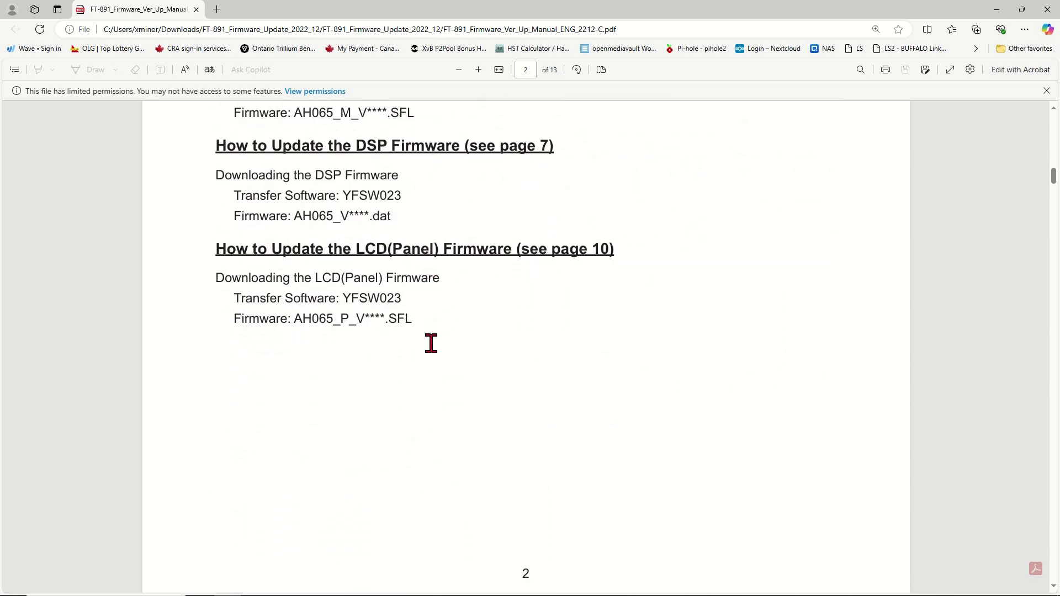
scroll(431, 343, down, 2)
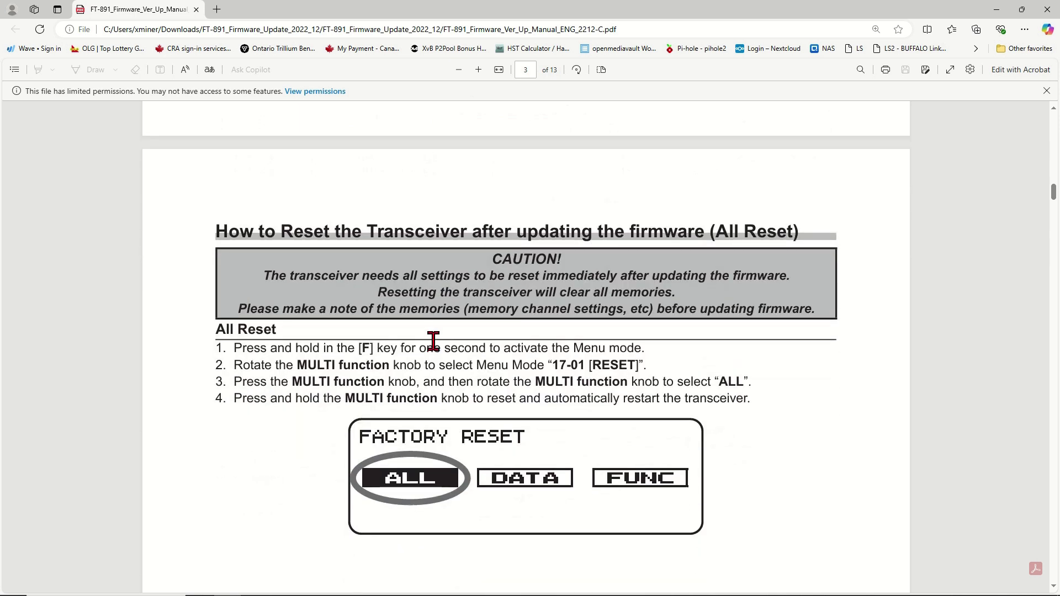
scroll(431, 343, down, 3)
scroll(671, 366, down, 10)
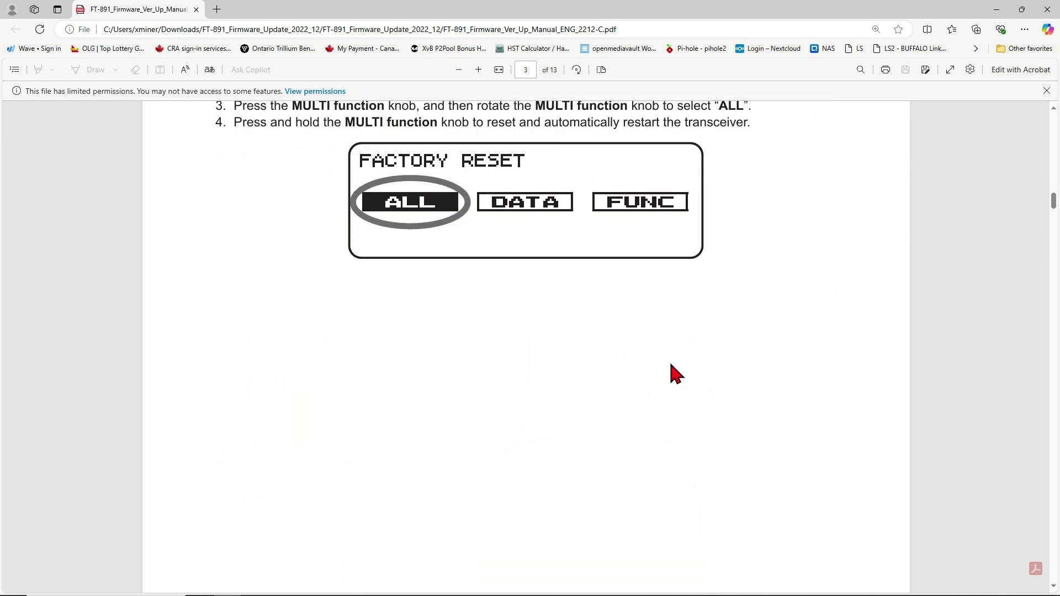
scroll(671, 364, down, 5)
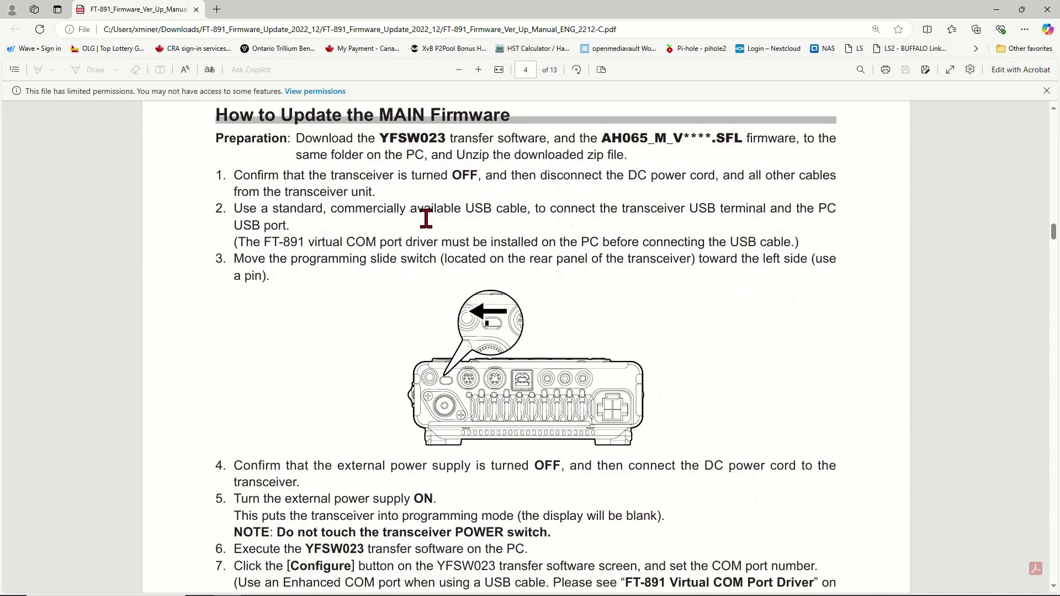
Step: Scroll through the MAIN, DSP and LCD(Panel) update procedures down to page 13
scroll(427, 218, down, 3)
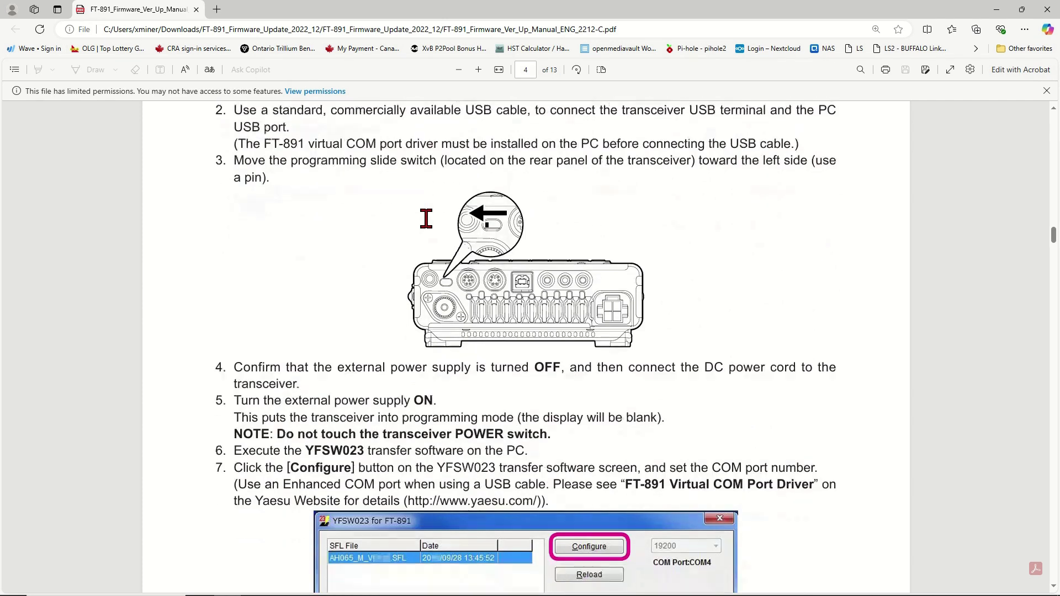
scroll(426, 218, down, 1)
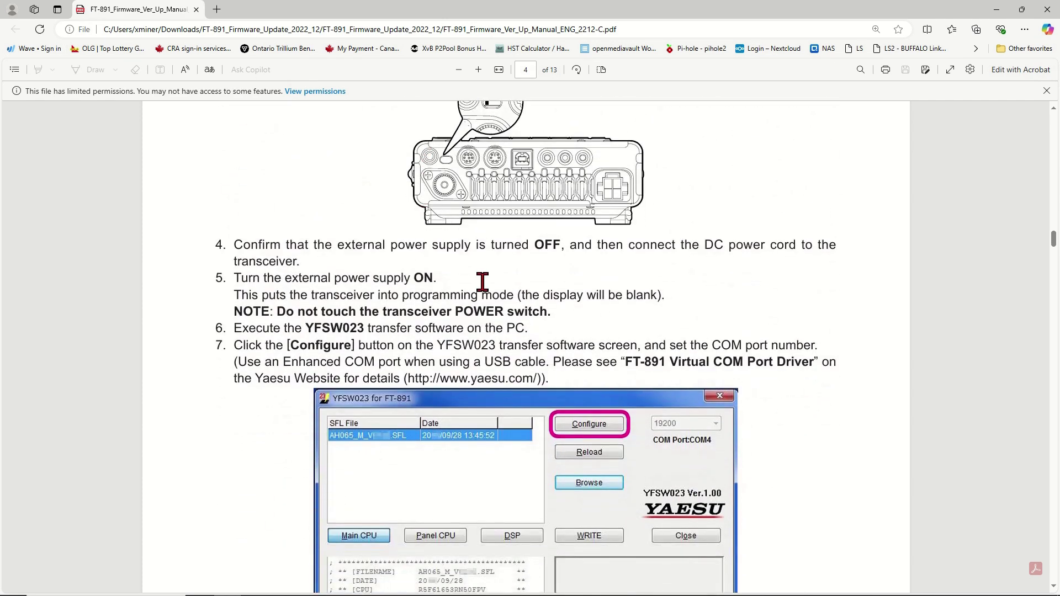
scroll(482, 281, down, 2)
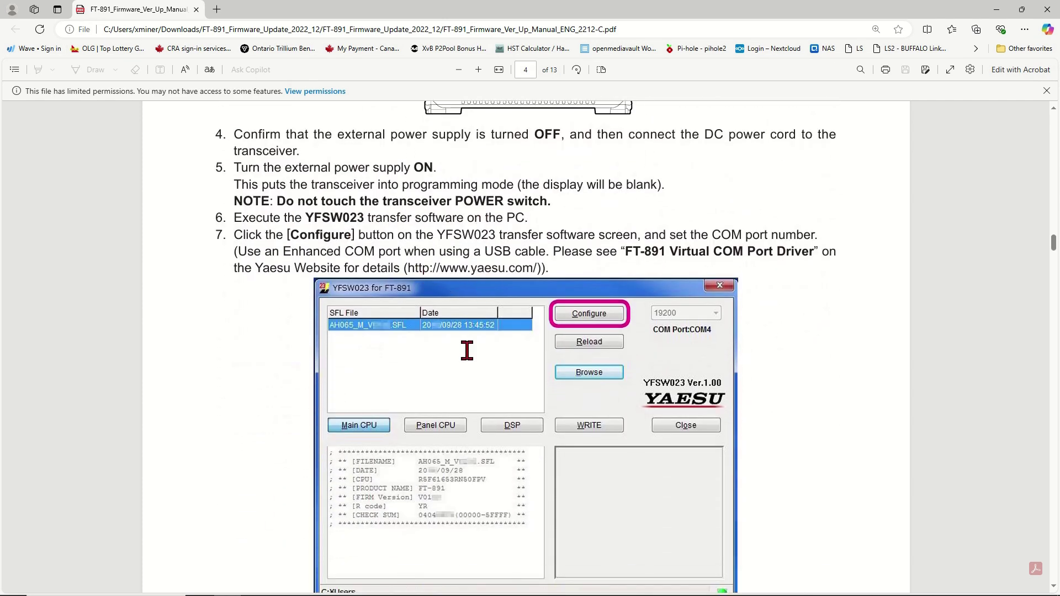
scroll(467, 350, down, 2)
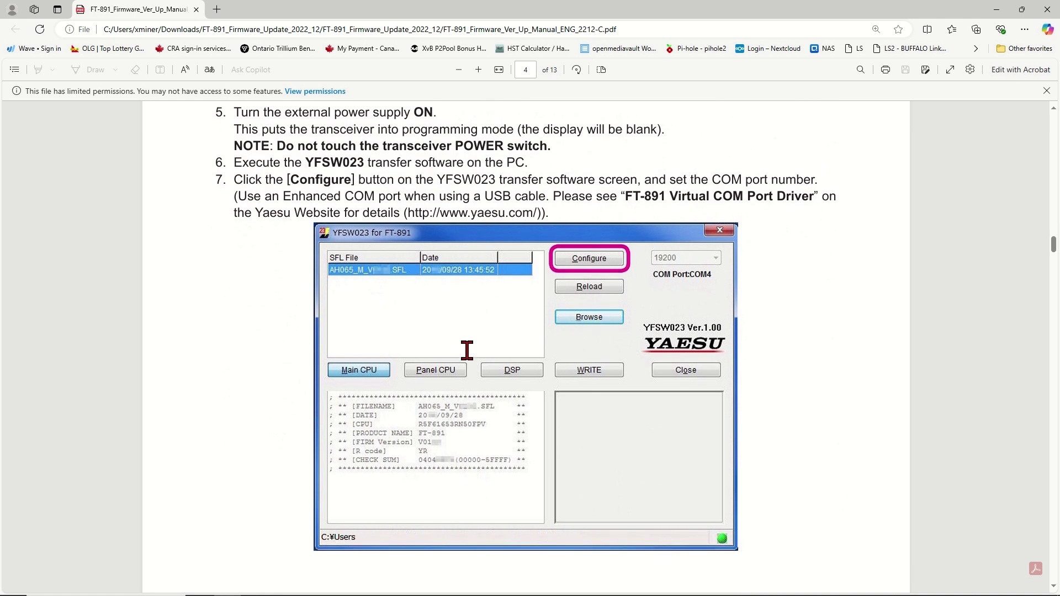
scroll(467, 350, down, 1)
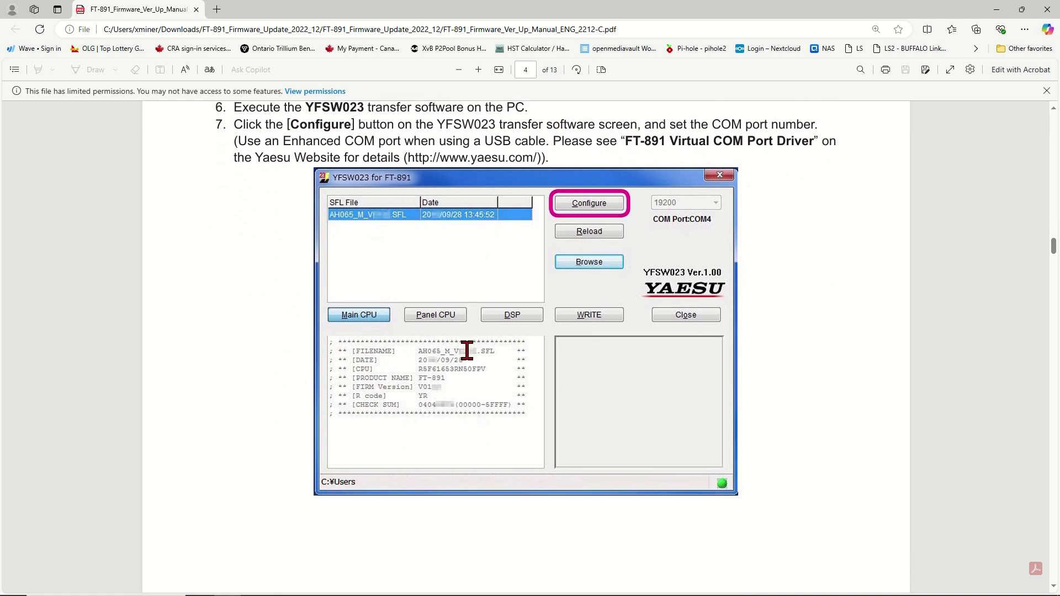
scroll(466, 350, down, 2)
scroll(466, 350, down, 7)
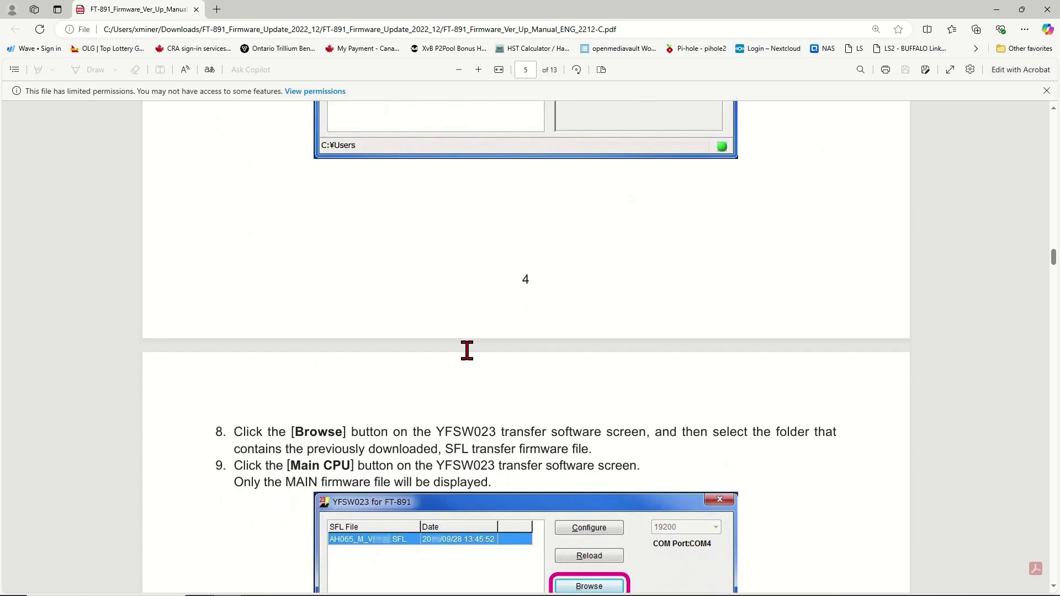
scroll(467, 350, down, 2)
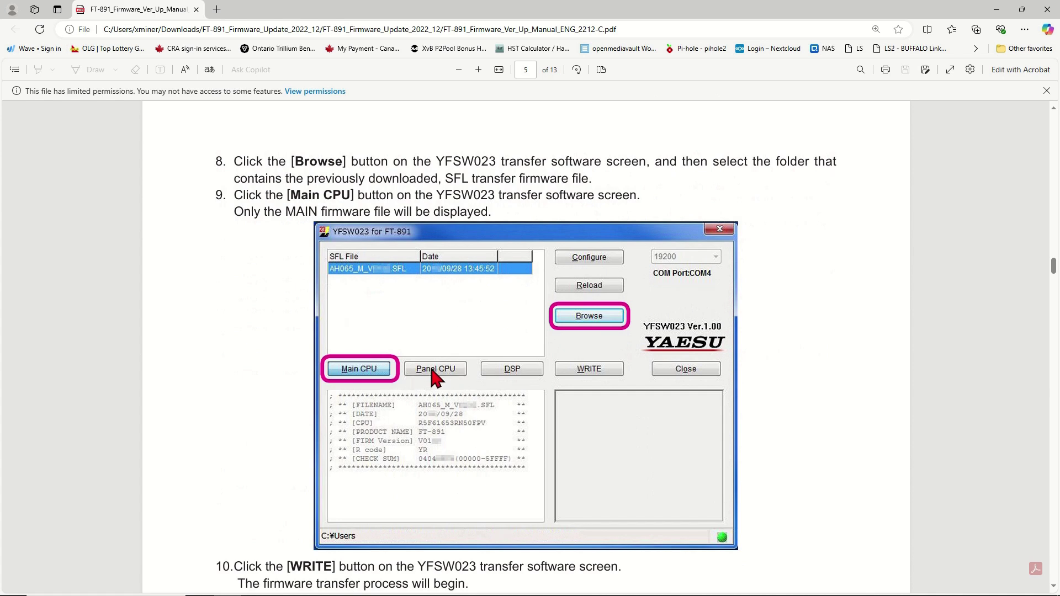
scroll(434, 378, down, 5)
scroll(523, 373, down, 10)
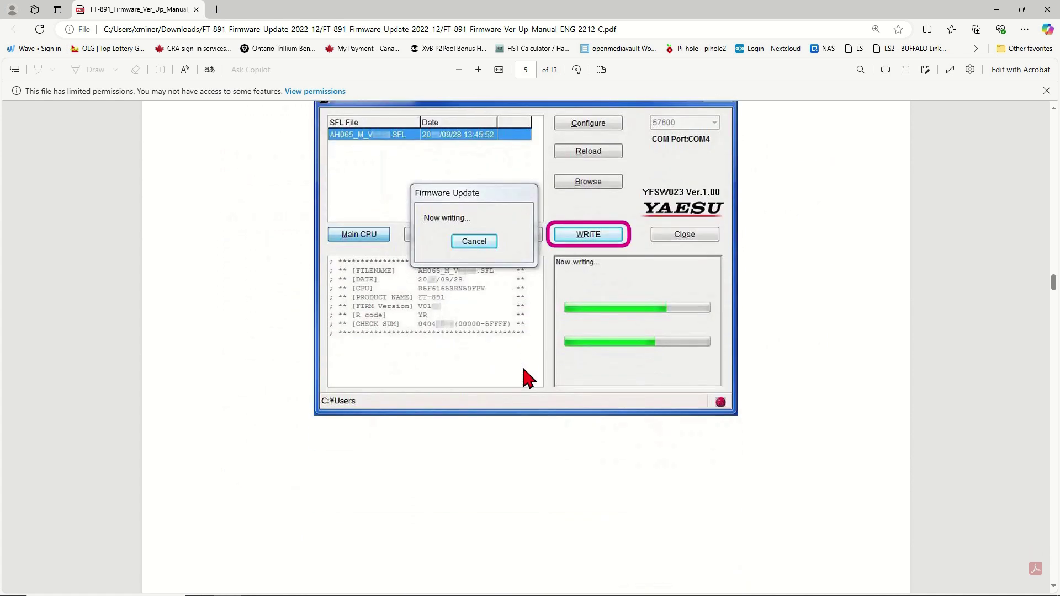
scroll(527, 378, down, 7)
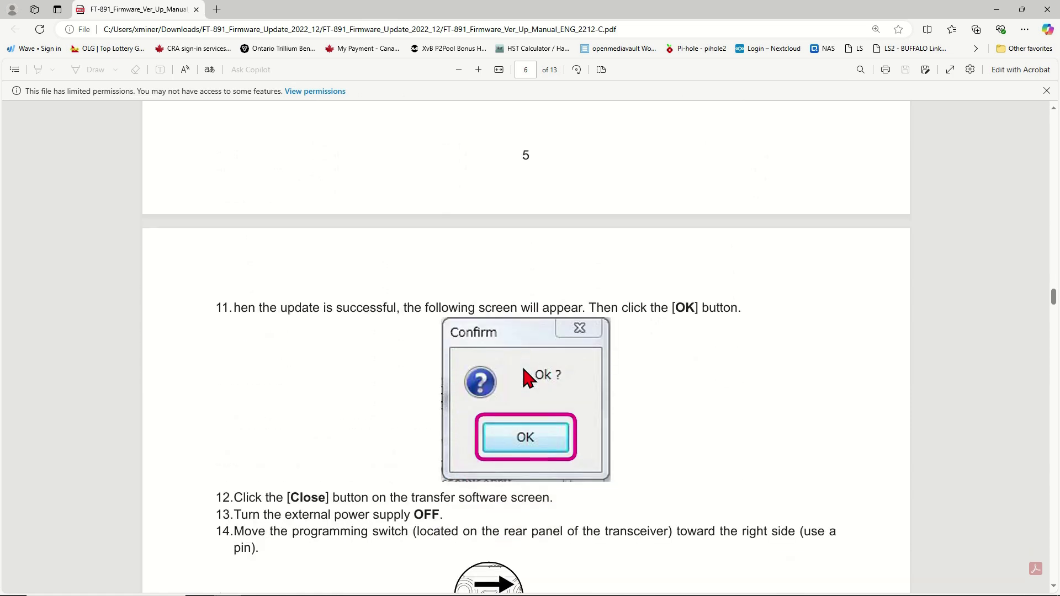
scroll(527, 378, down, 1)
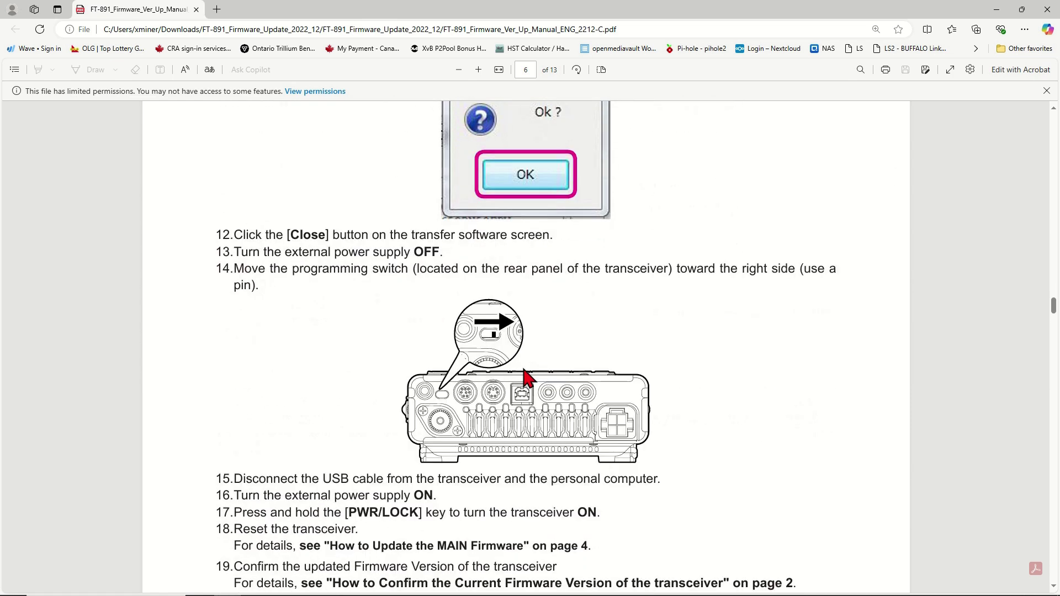
scroll(523, 371, down, 1)
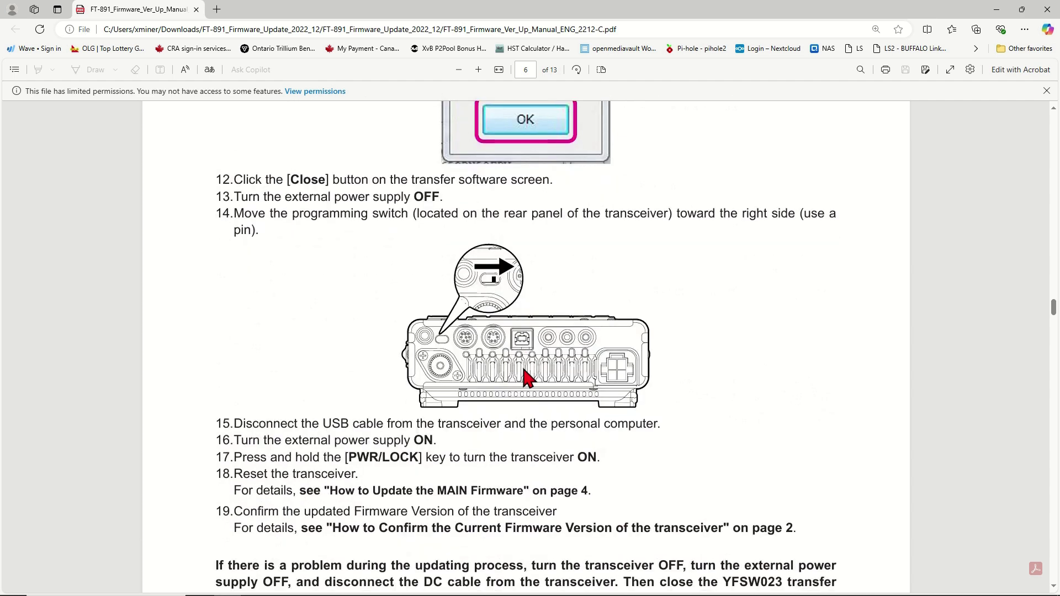
scroll(523, 371, down, 2)
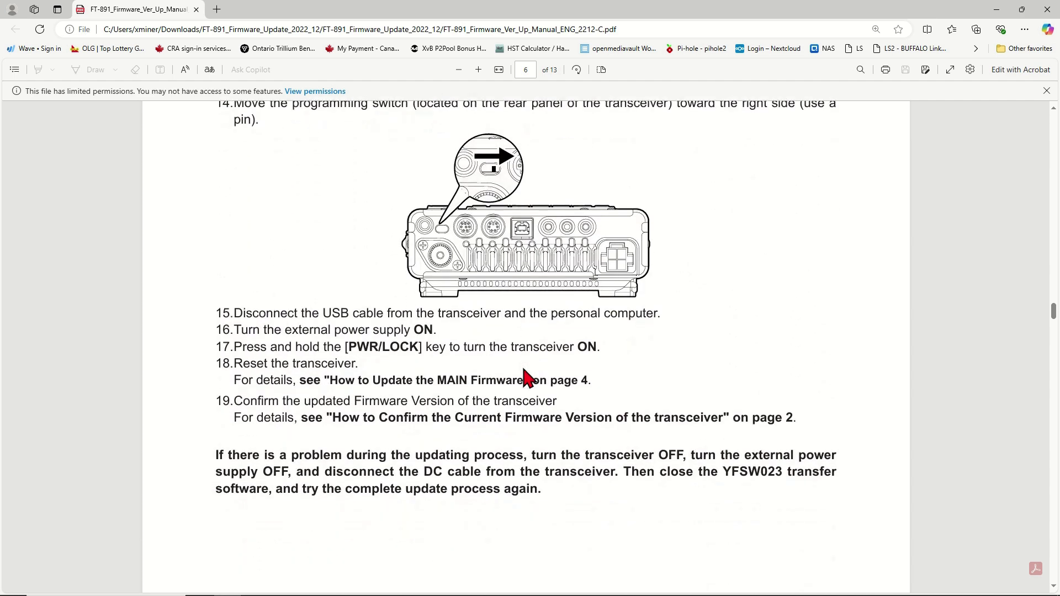
scroll(529, 380, down, 1)
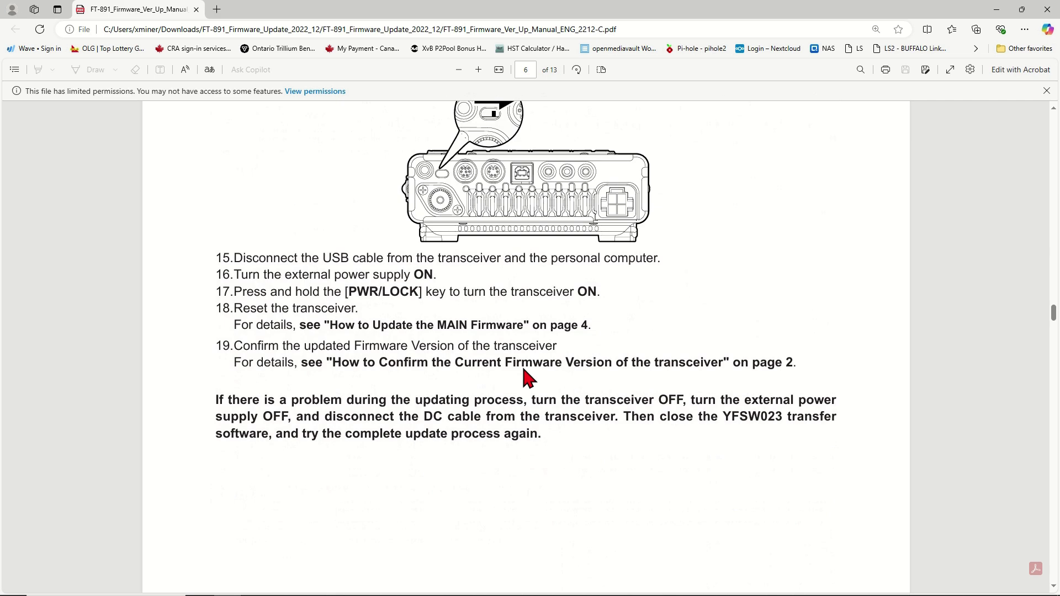
scroll(529, 380, down, 3)
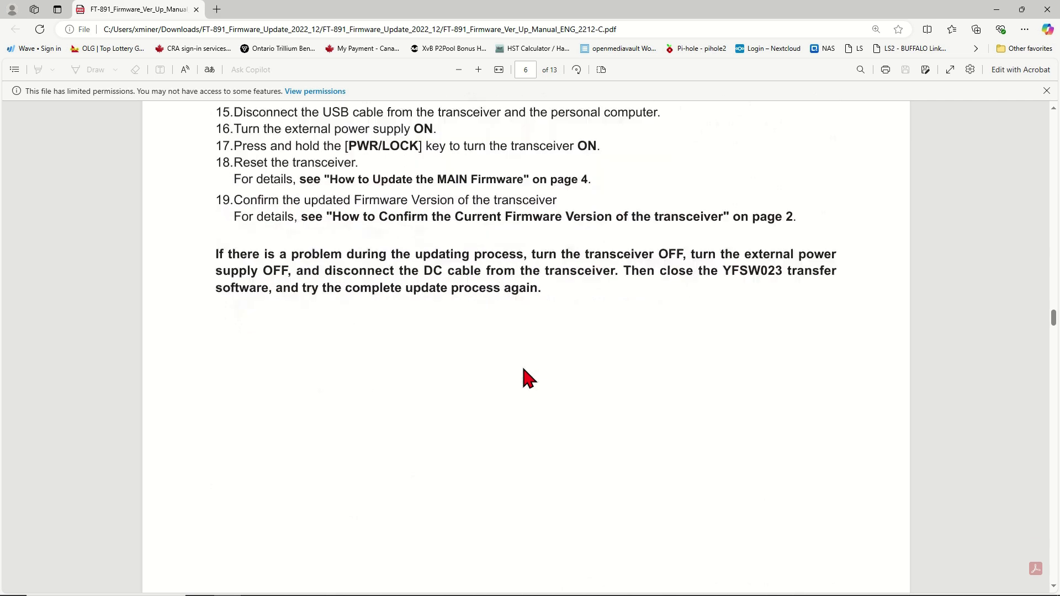
scroll(529, 380, down, 10)
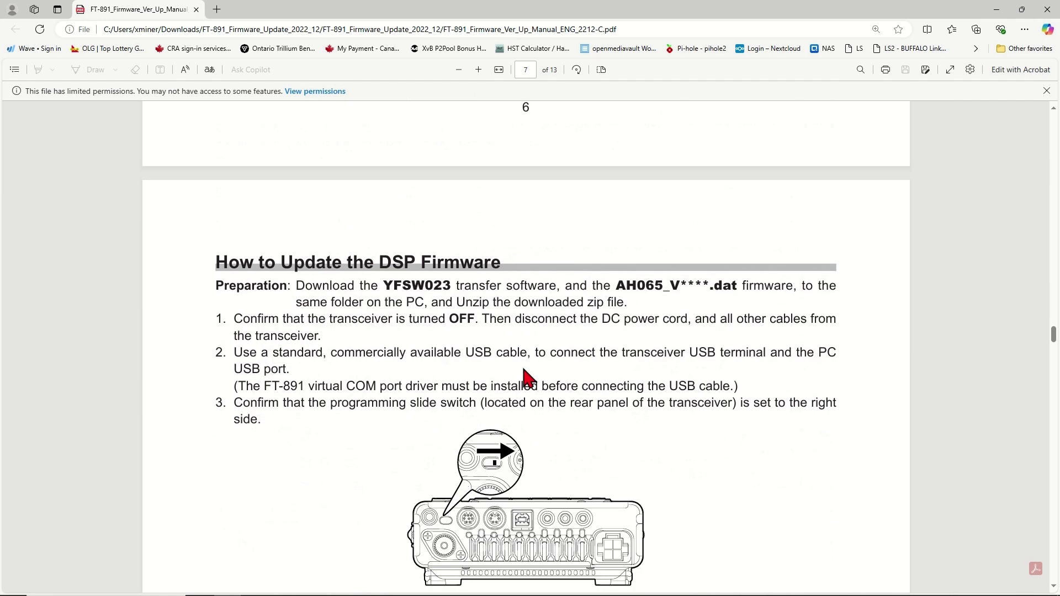
scroll(529, 380, down, 2)
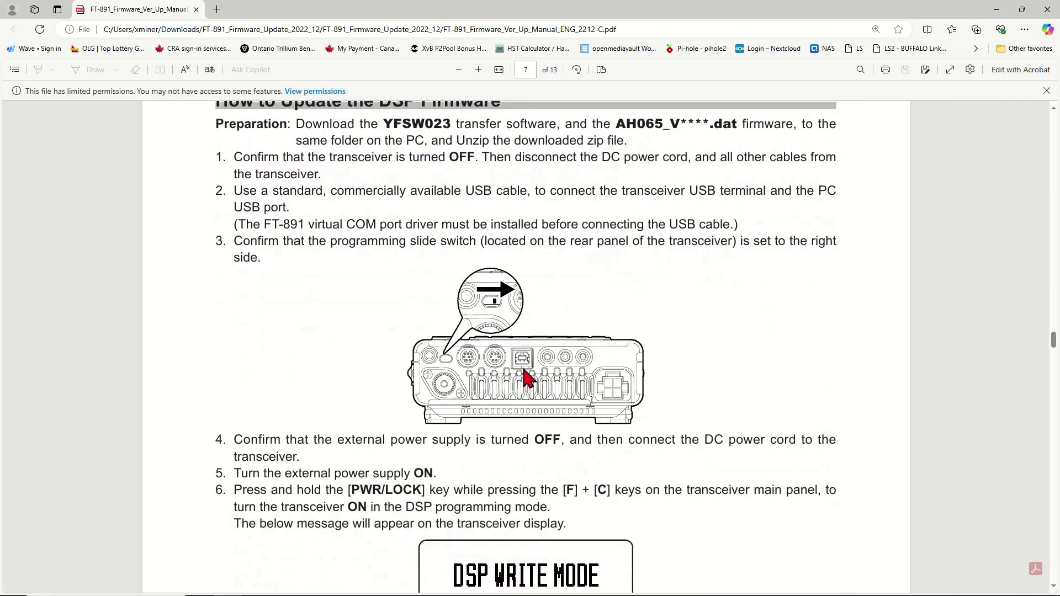
scroll(529, 380, up, 1)
scroll(529, 380, down, 2)
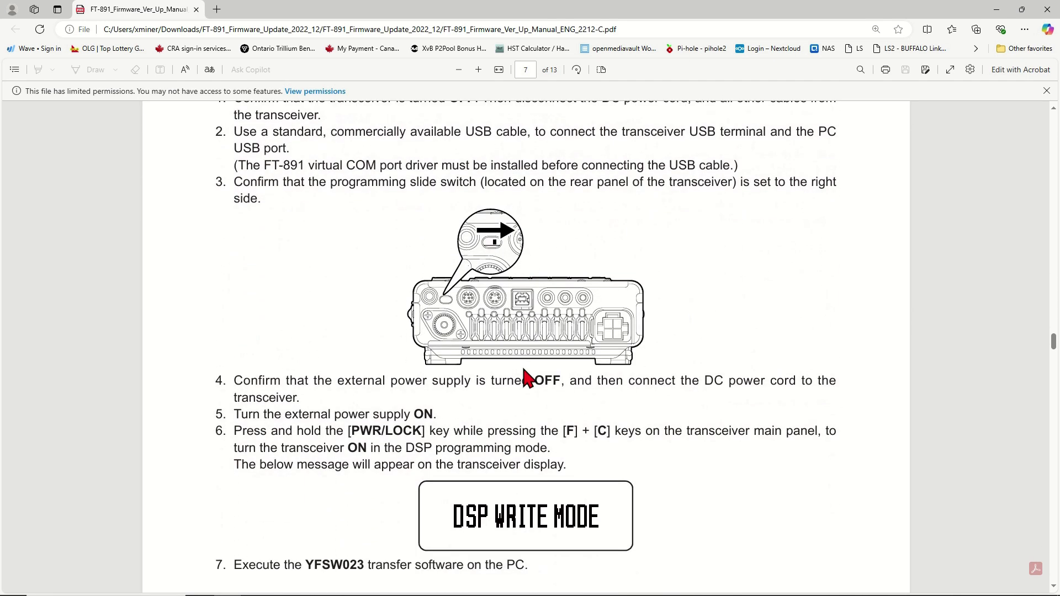
scroll(528, 380, down, 1)
scroll(527, 378, down, 3)
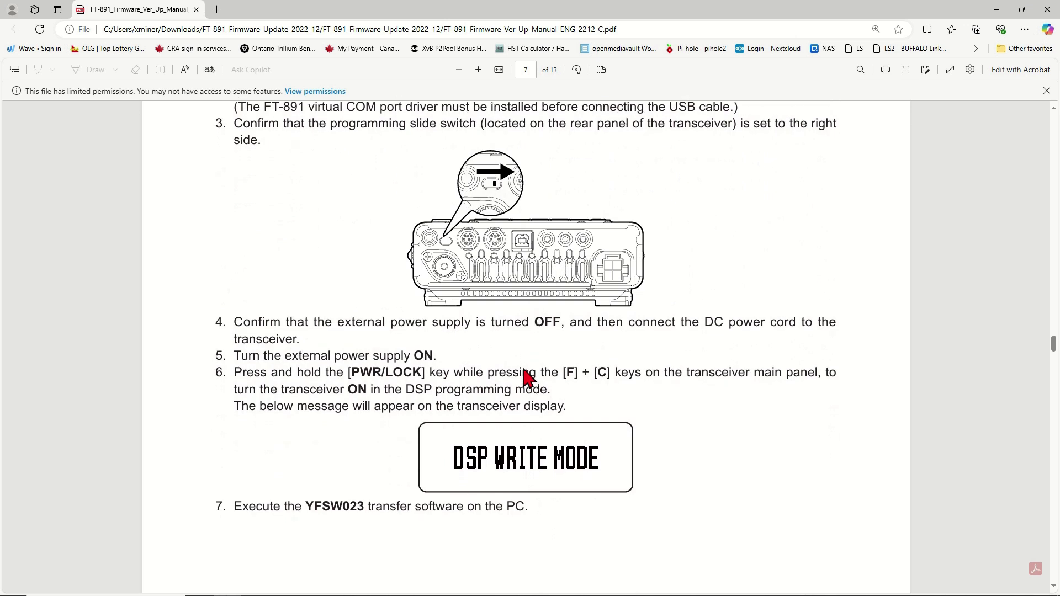
scroll(529, 380, down, 3)
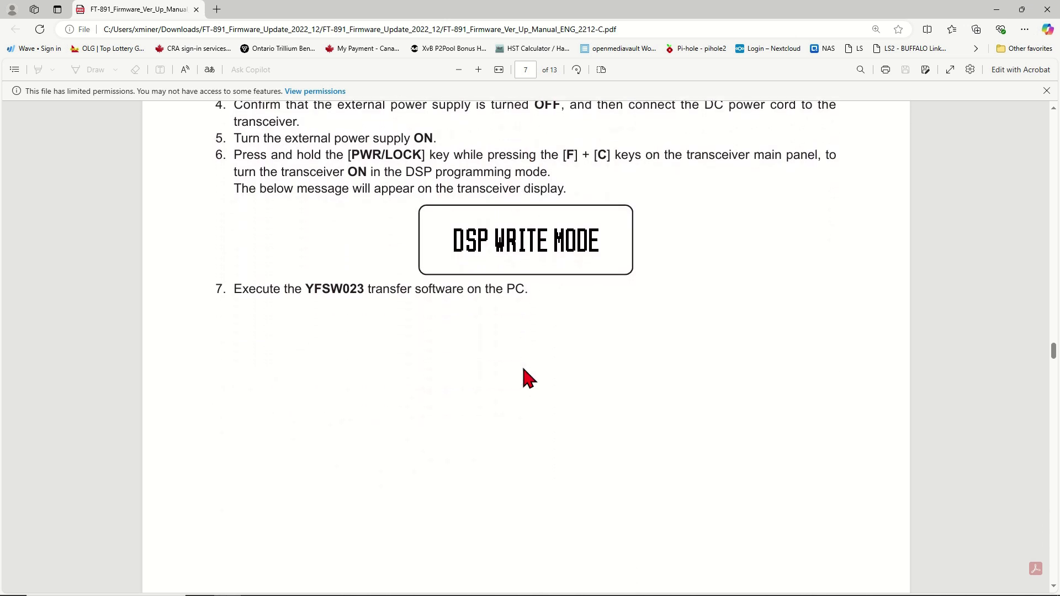
scroll(522, 370, down, 6)
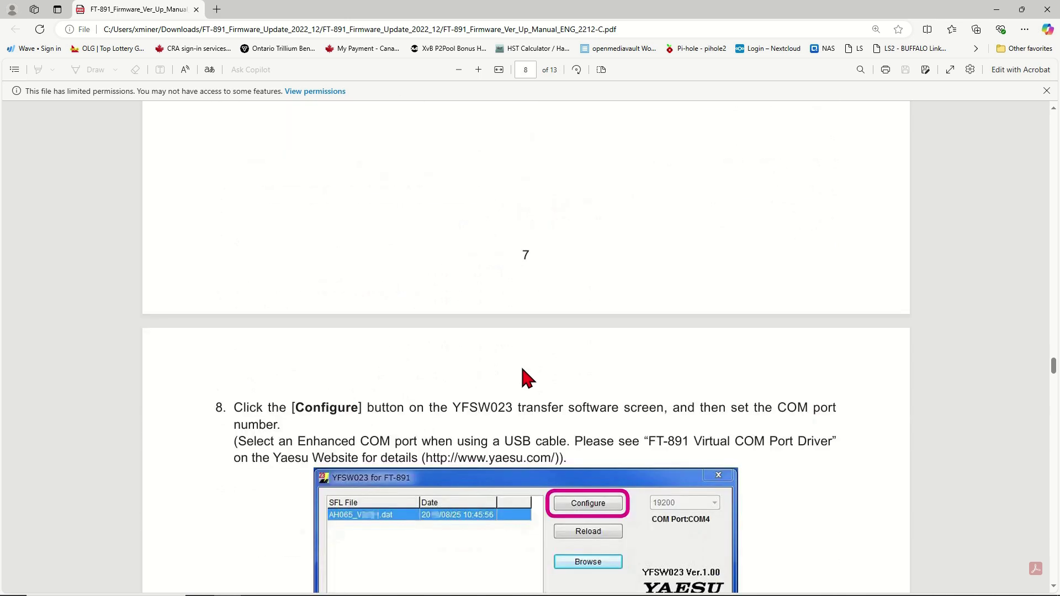
scroll(516, 378, down, 9)
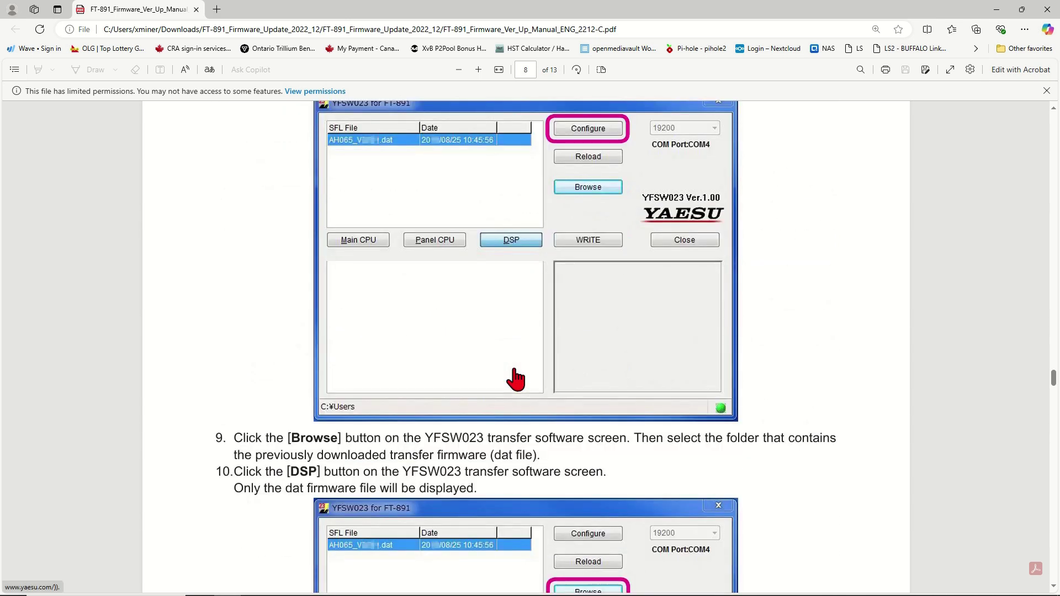
scroll(516, 380, down, 20)
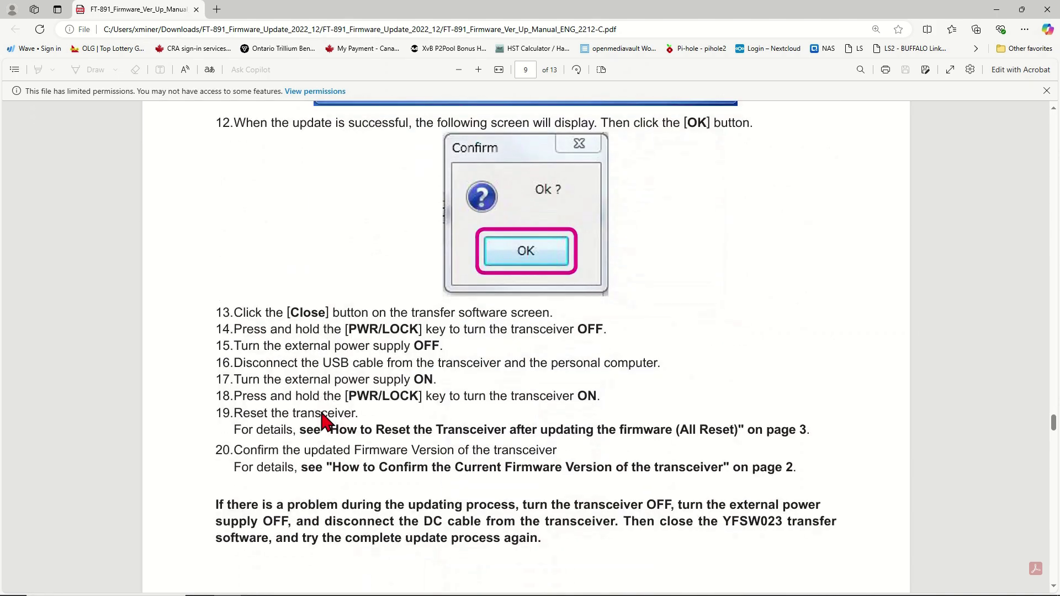
scroll(322, 416, down, 9)
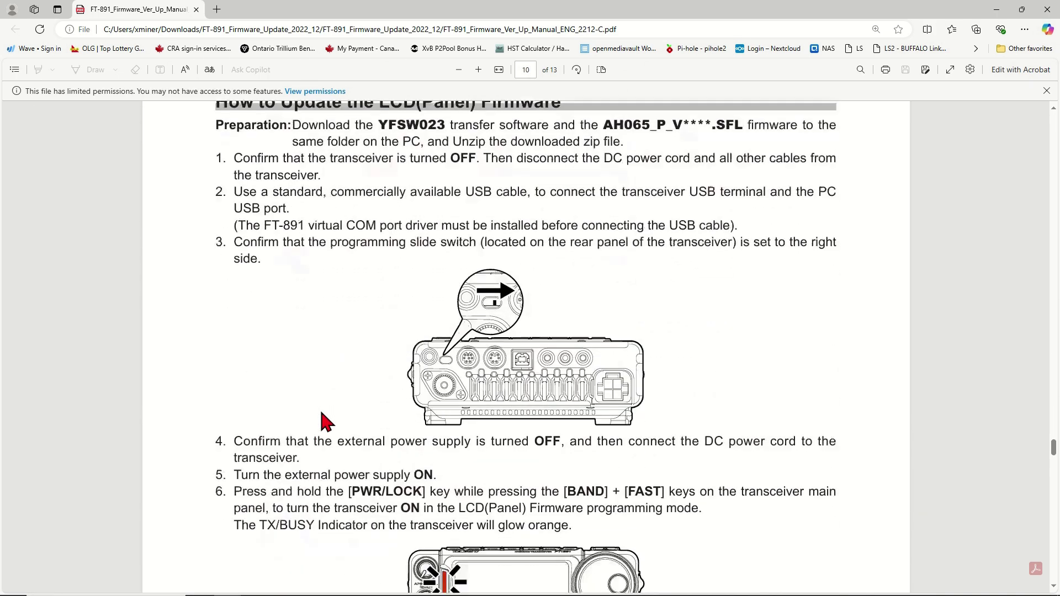
scroll(375, 519, down, 20)
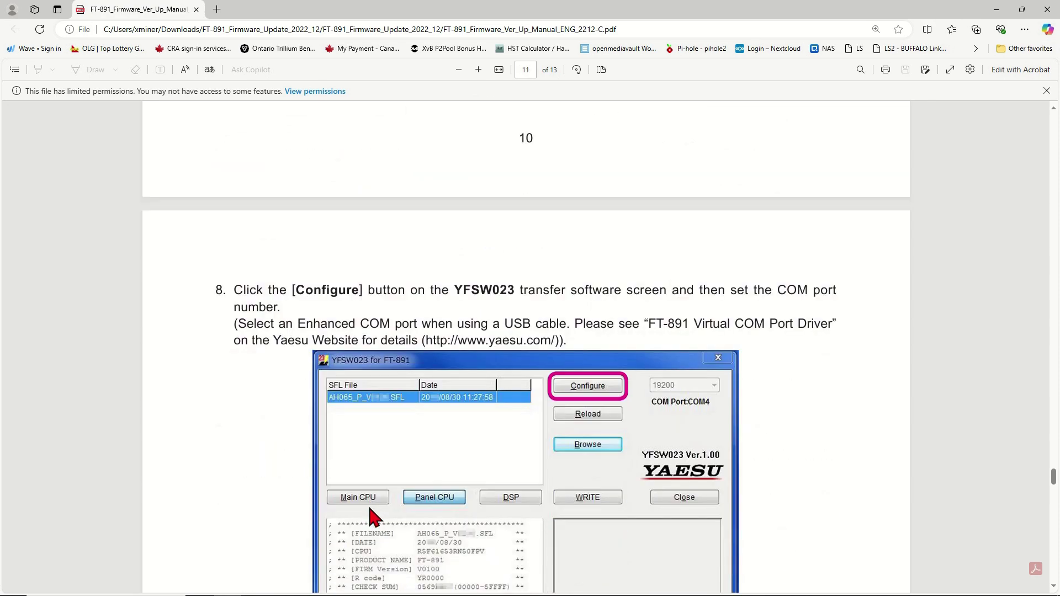
scroll(375, 519, down, 18)
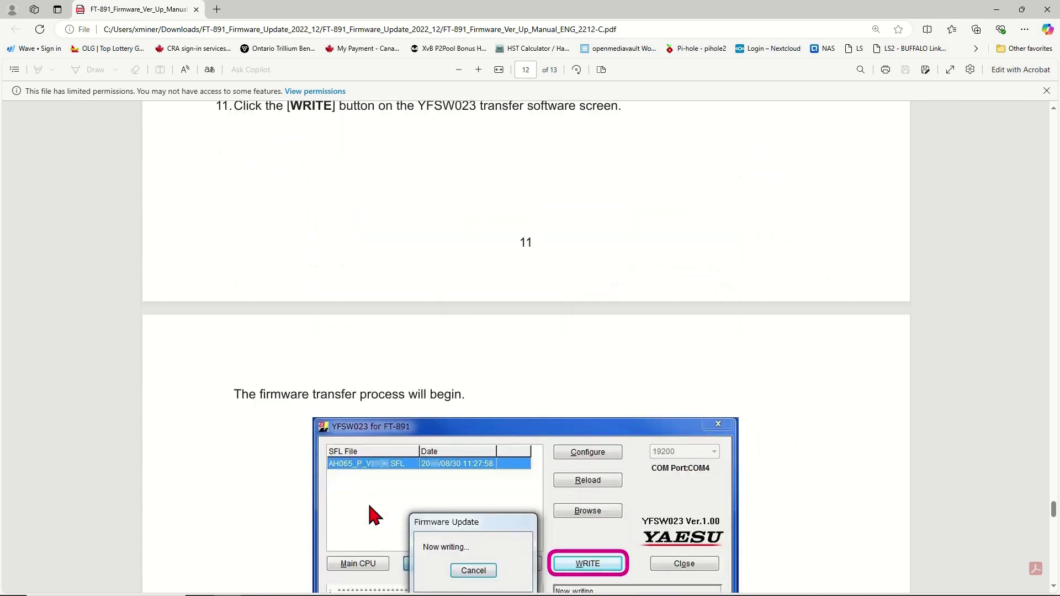
scroll(370, 509, down, 4)
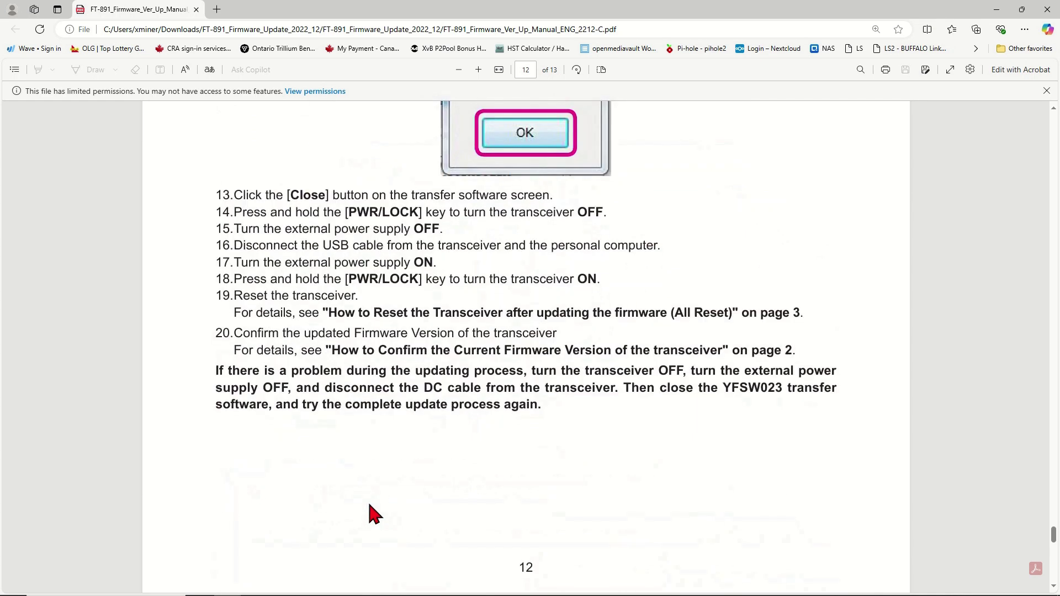
scroll(369, 505, down, 14)
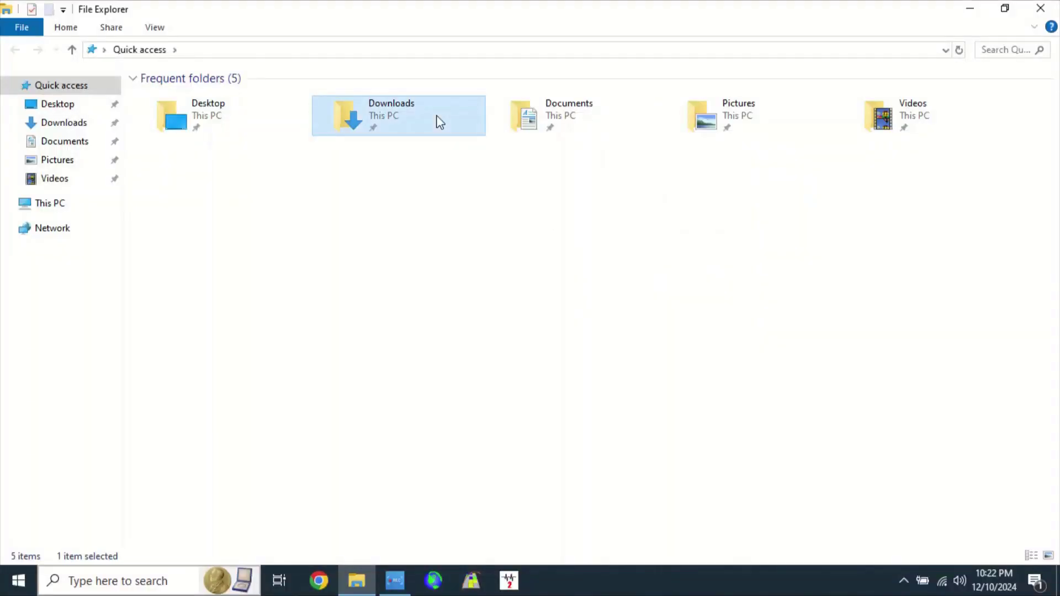
Step: Open Downloads, then the nested FT-891_Firmware_Update_2022_12 folders holding the firmware files
double_click(440, 122)
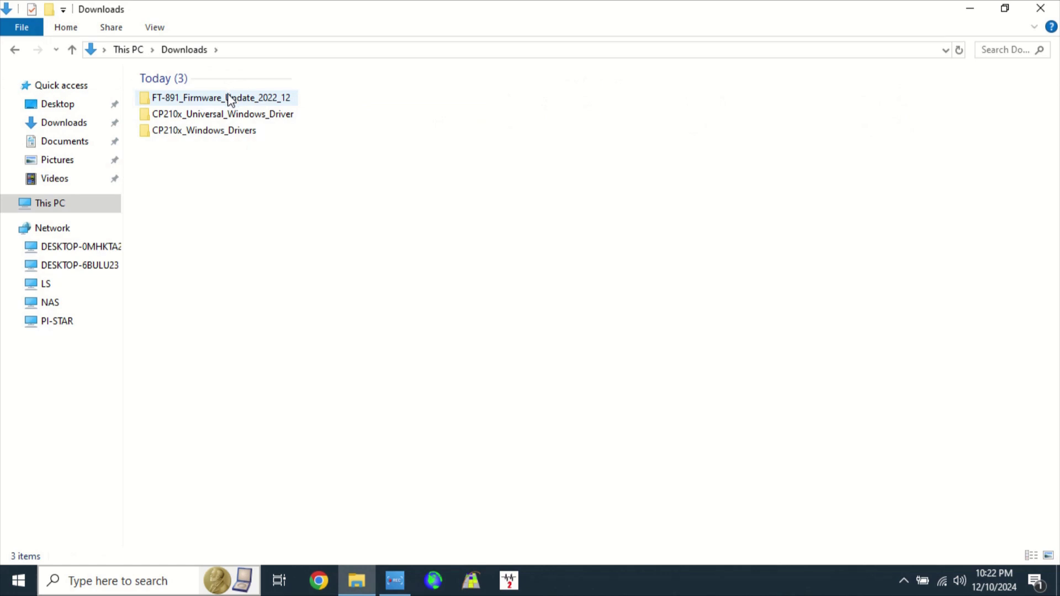
click(231, 99)
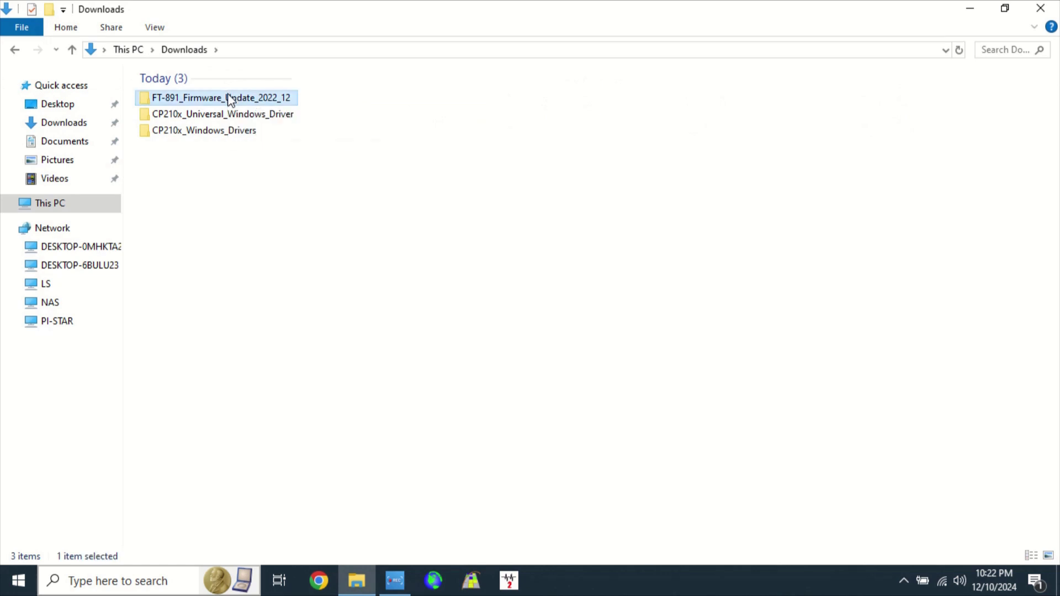
double_click(231, 100)
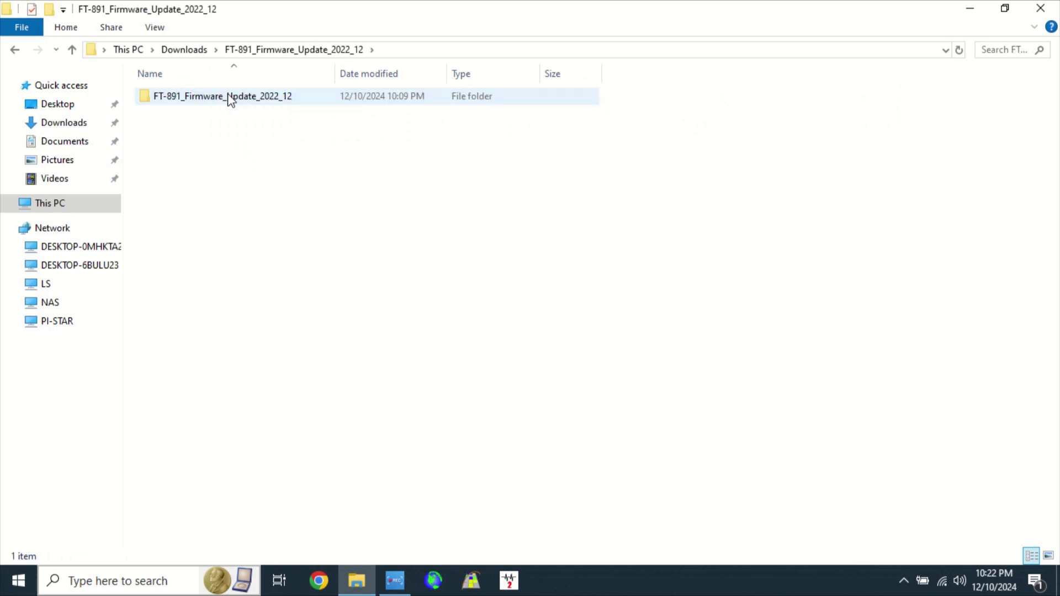
click(231, 99)
double_click(230, 100)
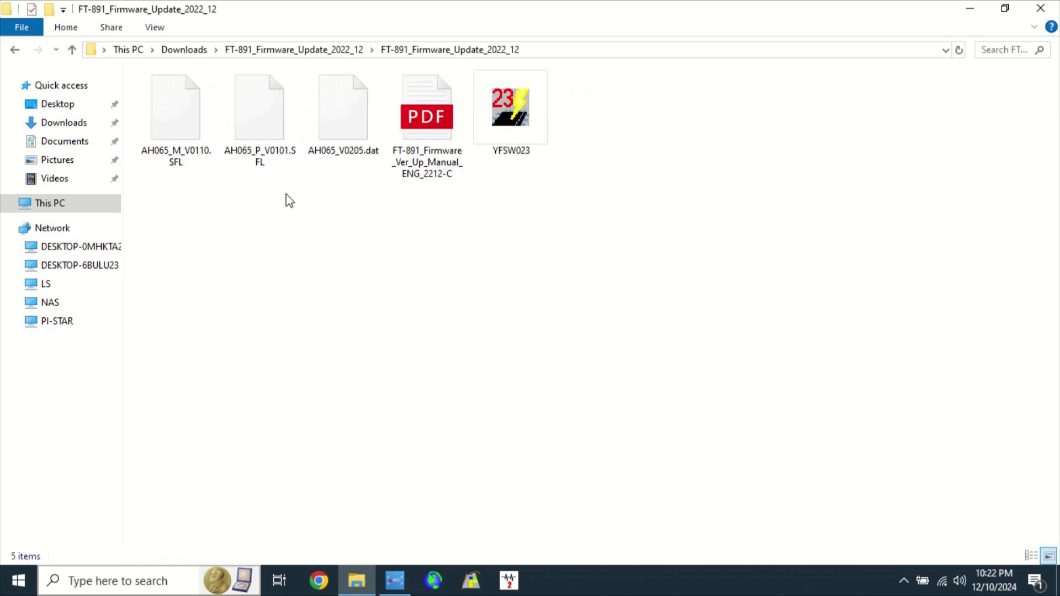
Step: Launch YFSW023, allowing it through the SmartScreen unrecognized-app warning
double_click(516, 130)
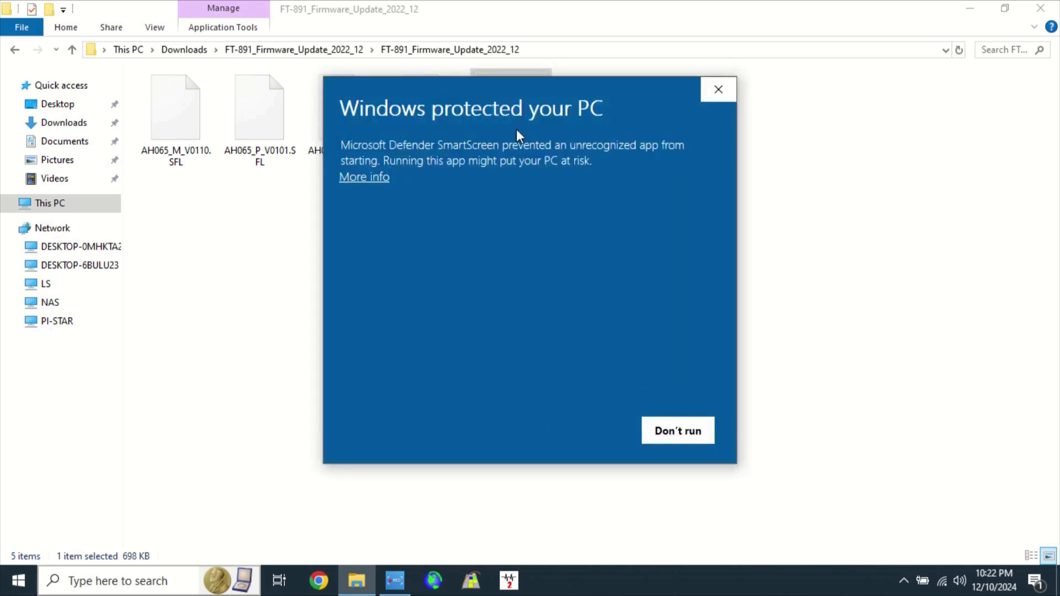
click(376, 186)
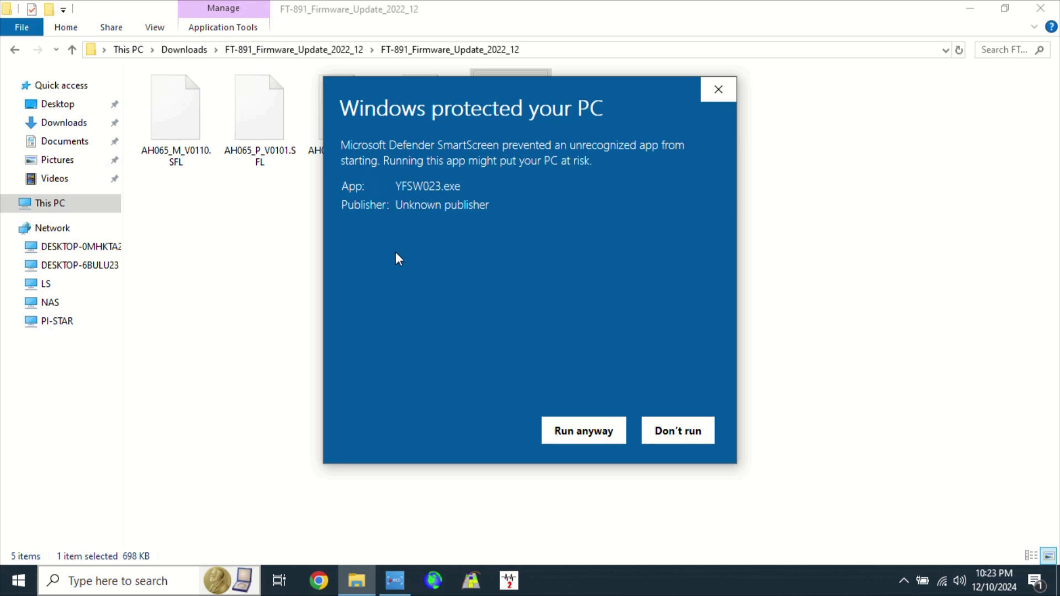
click(579, 436)
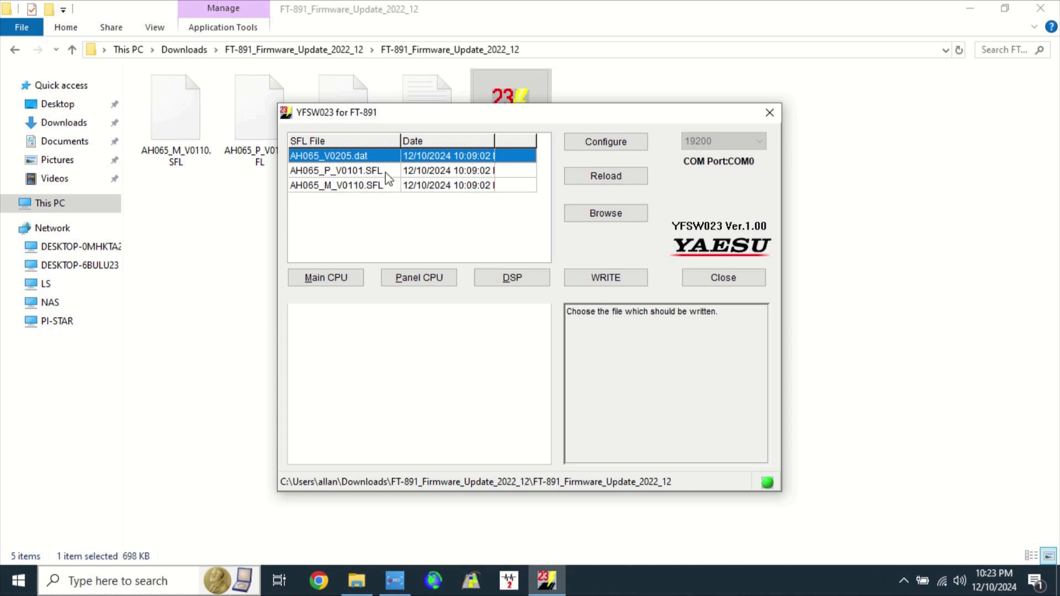
Step: Select COM7 (Enhanced COM Port) as the updater's port and confirm at 19200 bps
click(605, 143)
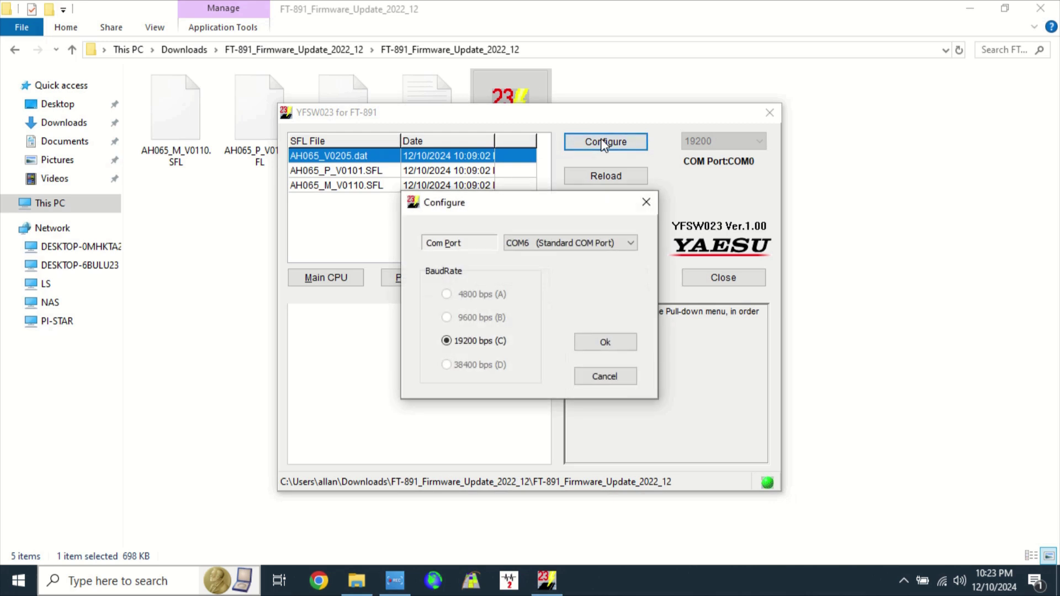
click(585, 243)
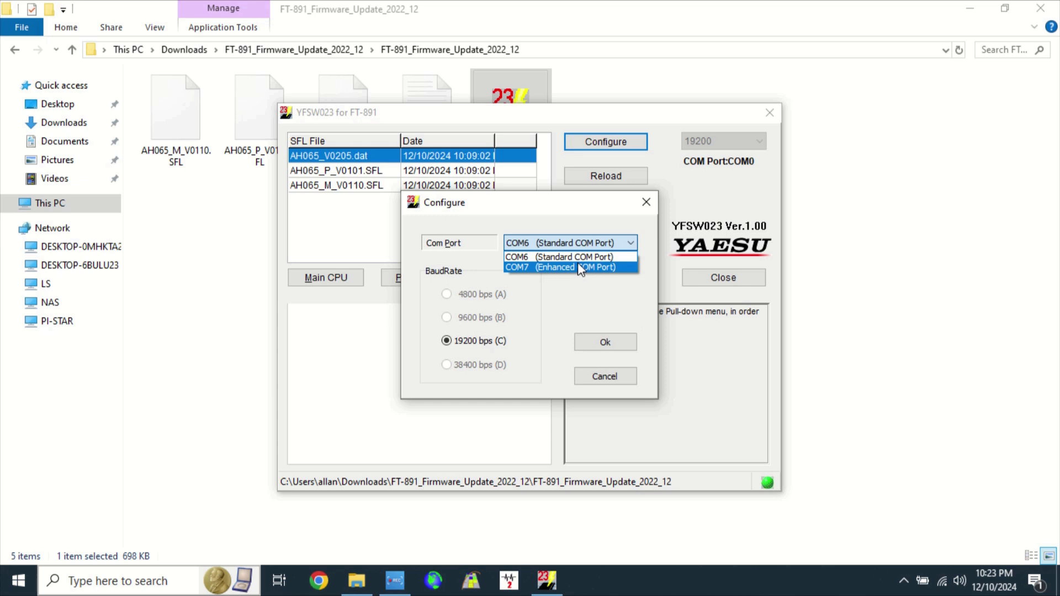
click(578, 267)
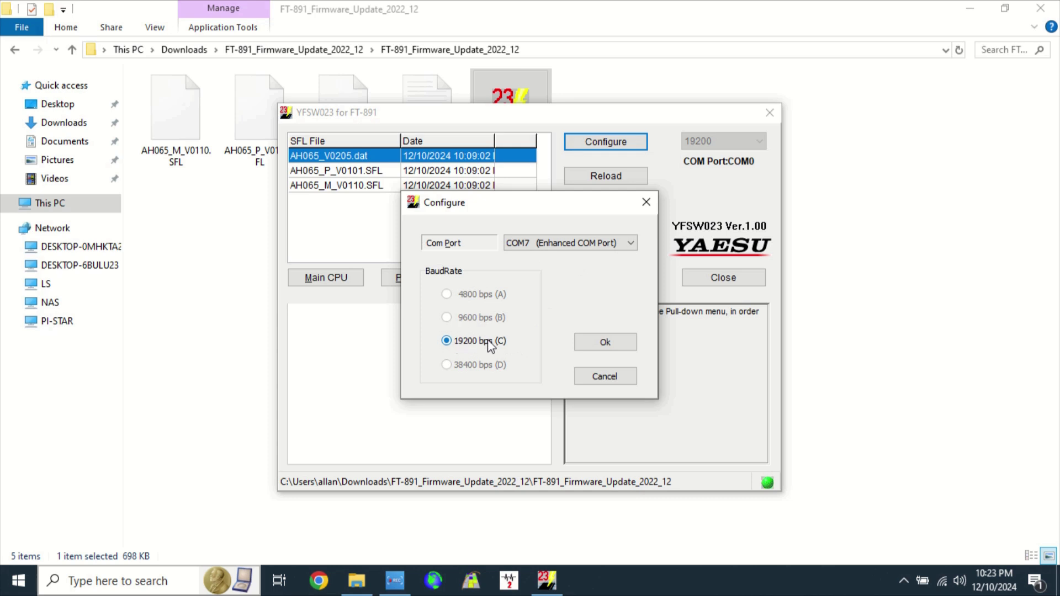
click(606, 342)
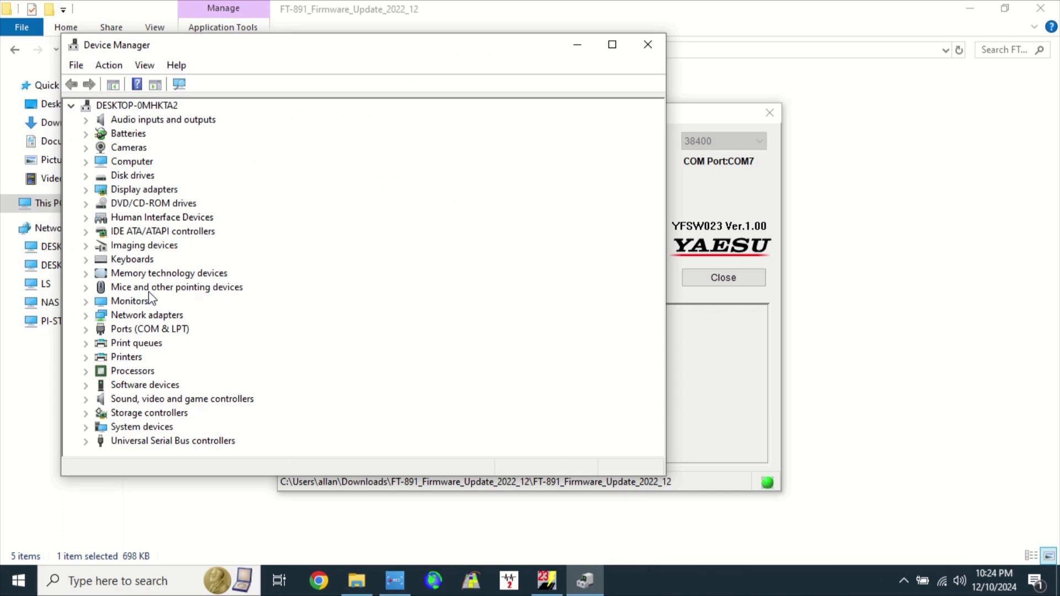
Step: Change the Enhanced COM Port (COM7) to 19200 bits per second, then close Device Manager
double_click(166, 330)
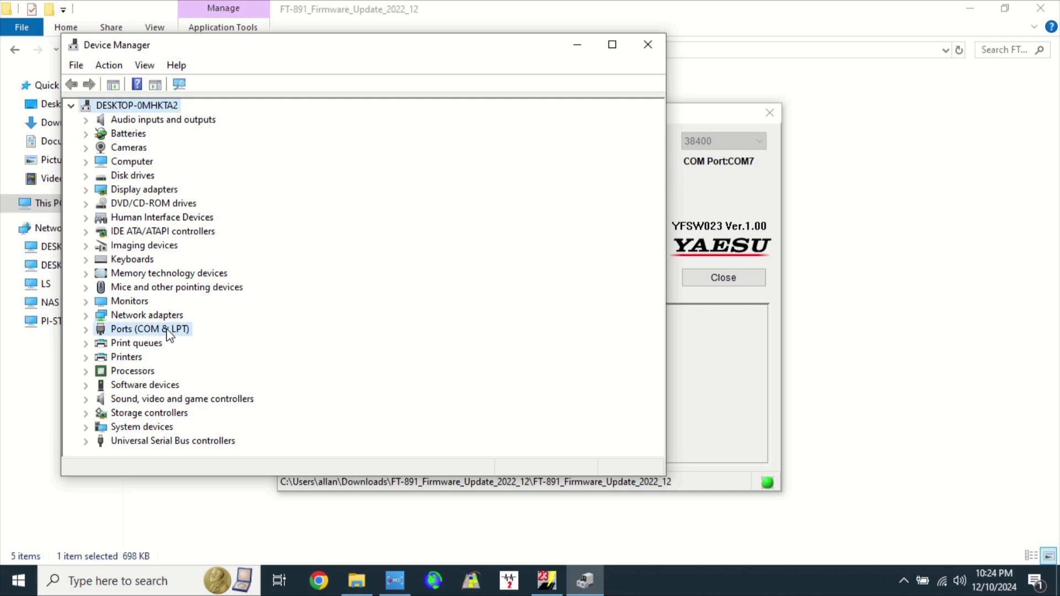
click(308, 343)
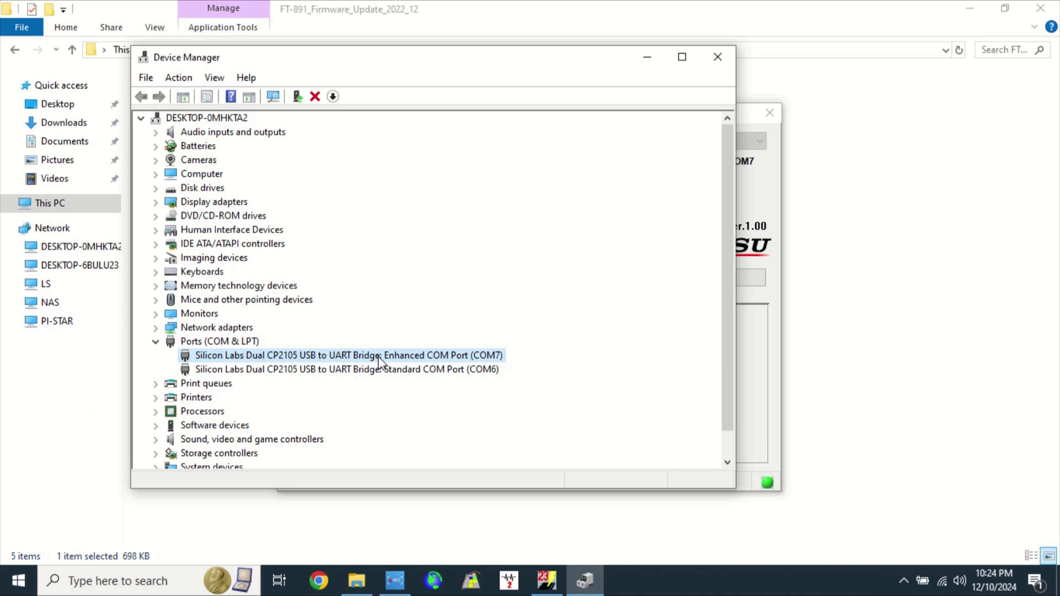
double_click(378, 356)
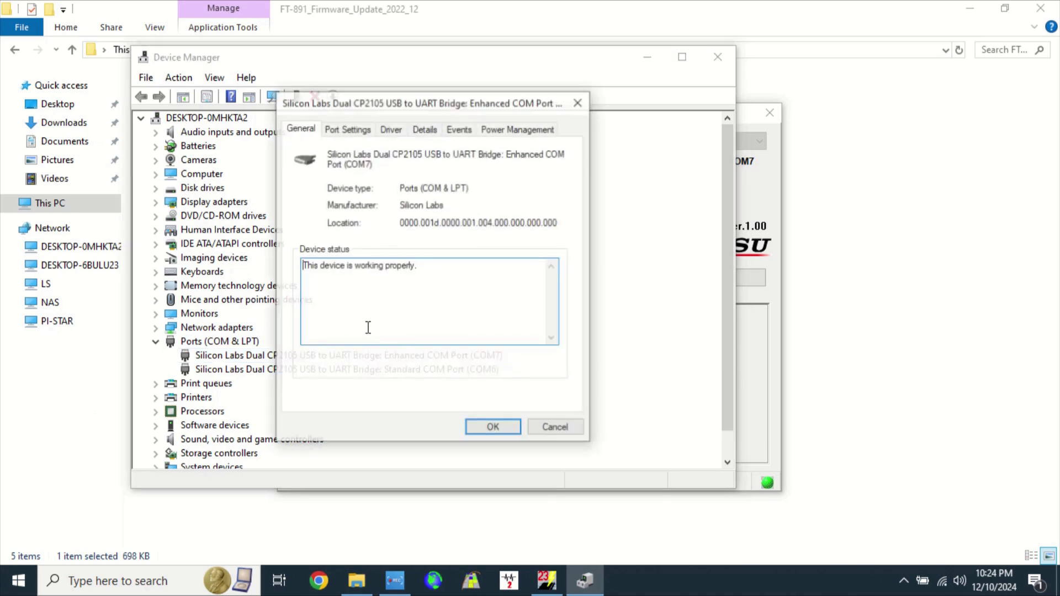
click(363, 131)
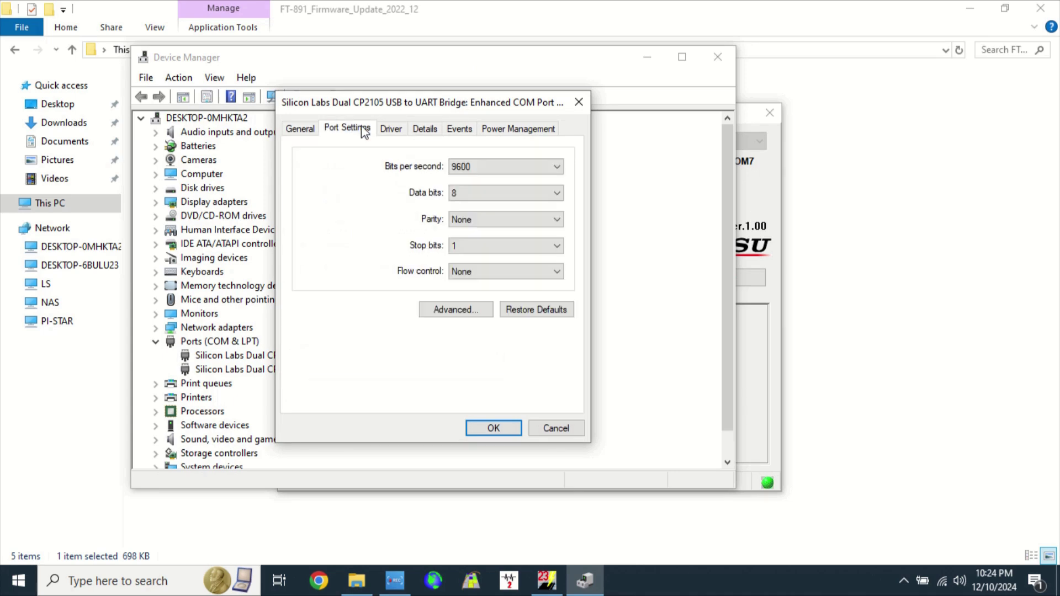
click(473, 167)
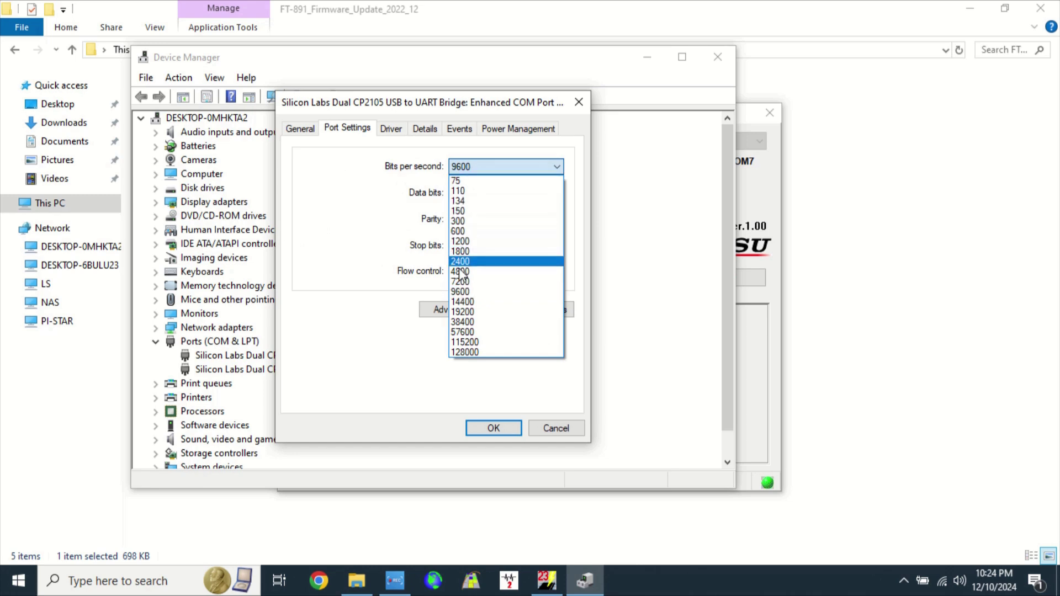
click(461, 313)
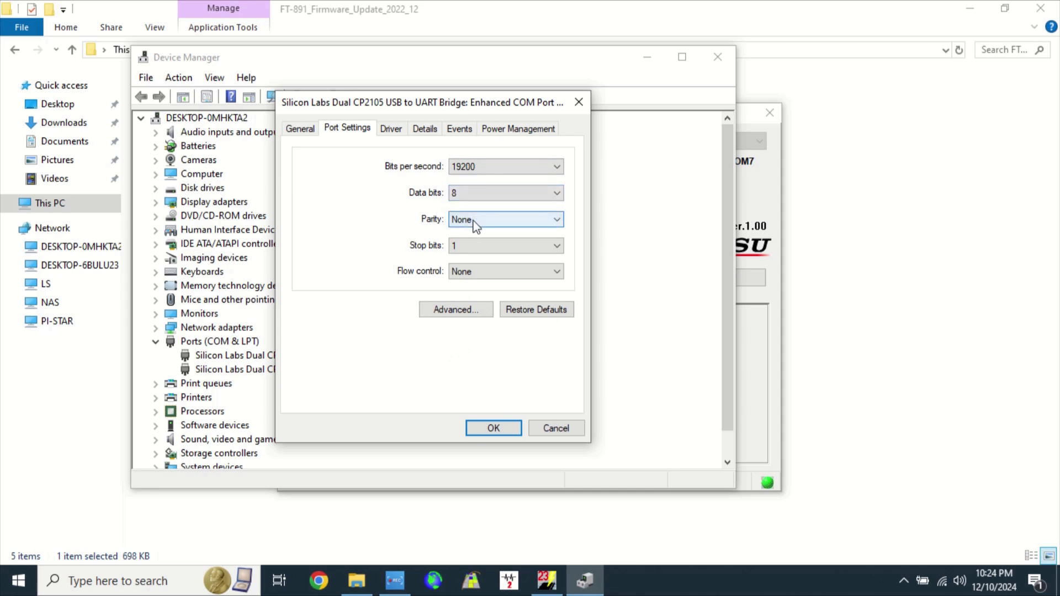
click(491, 429)
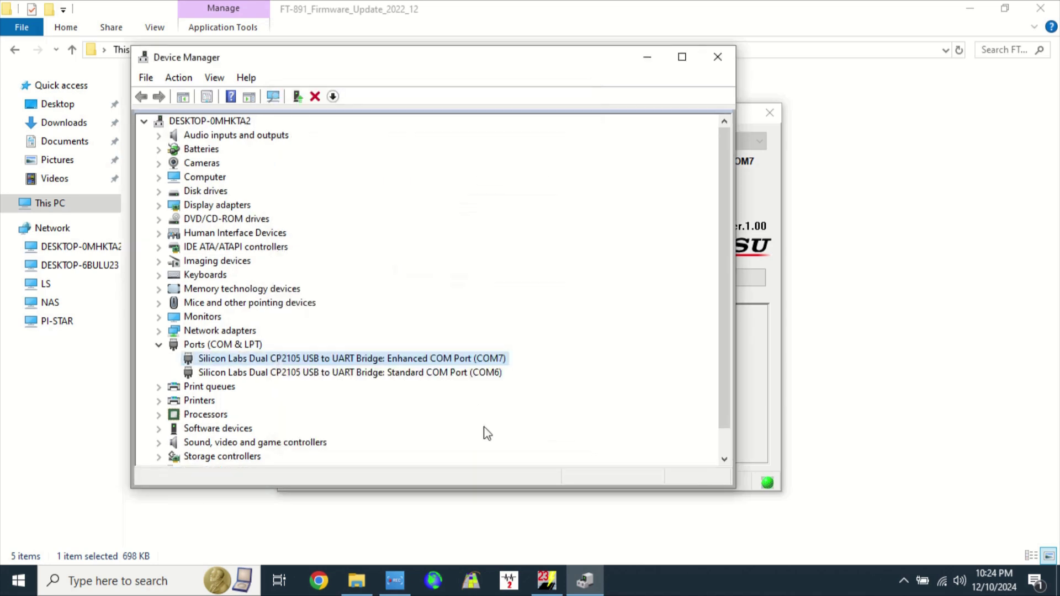
click(717, 57)
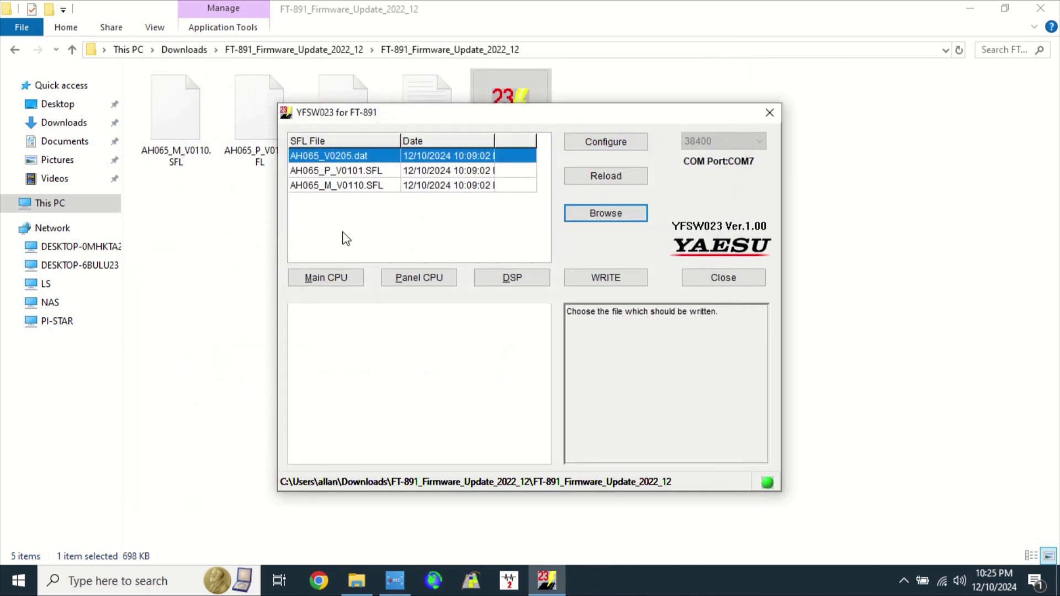
Step: Write AH065_M_V0110.SFL to the Main CPU, acknowledge completion, and close YFSW023
click(331, 281)
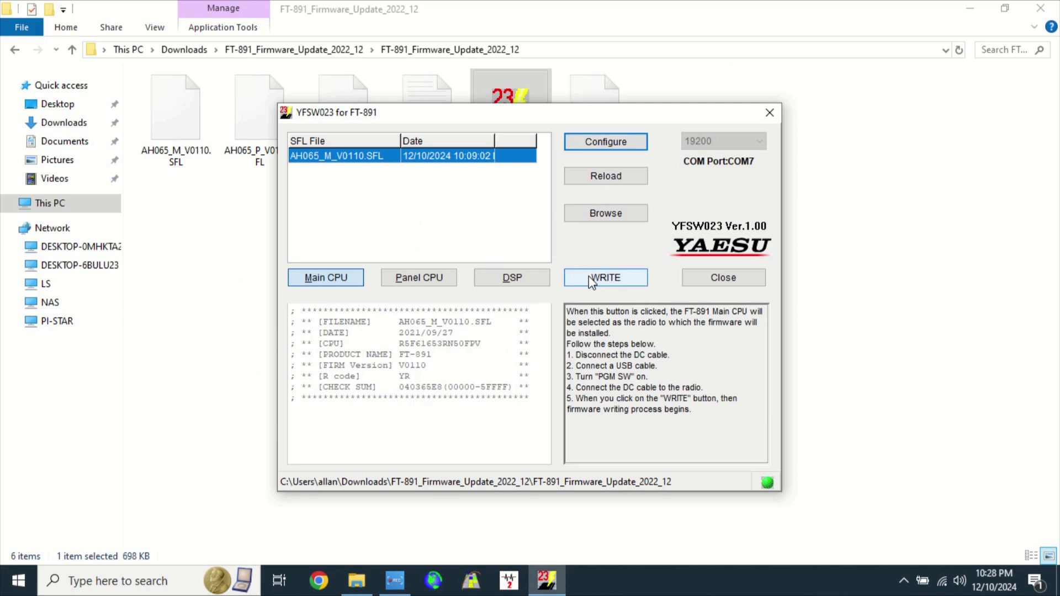
click(592, 281)
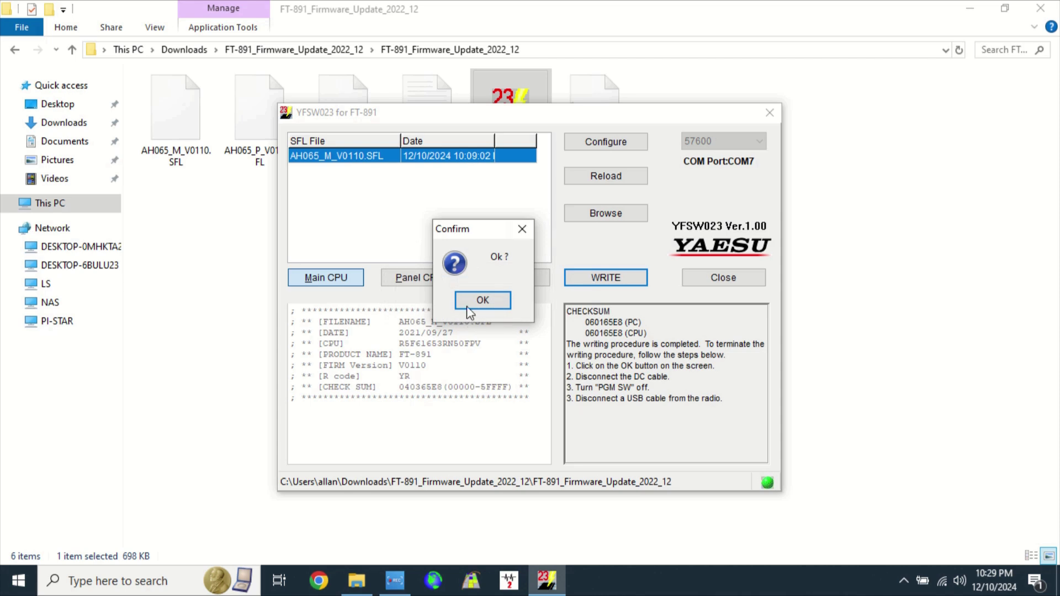
click(483, 303)
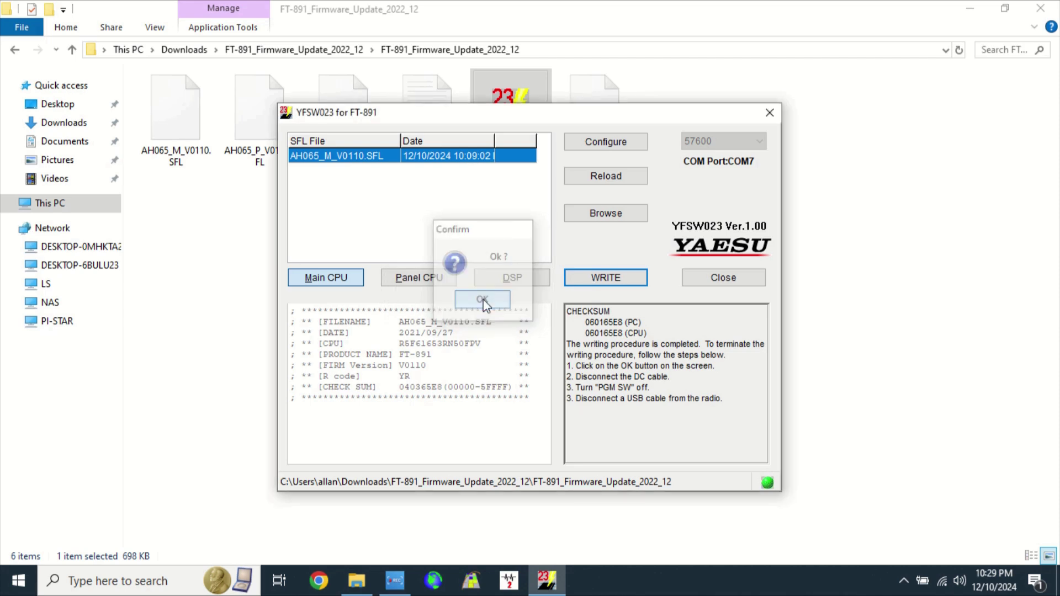
click(723, 278)
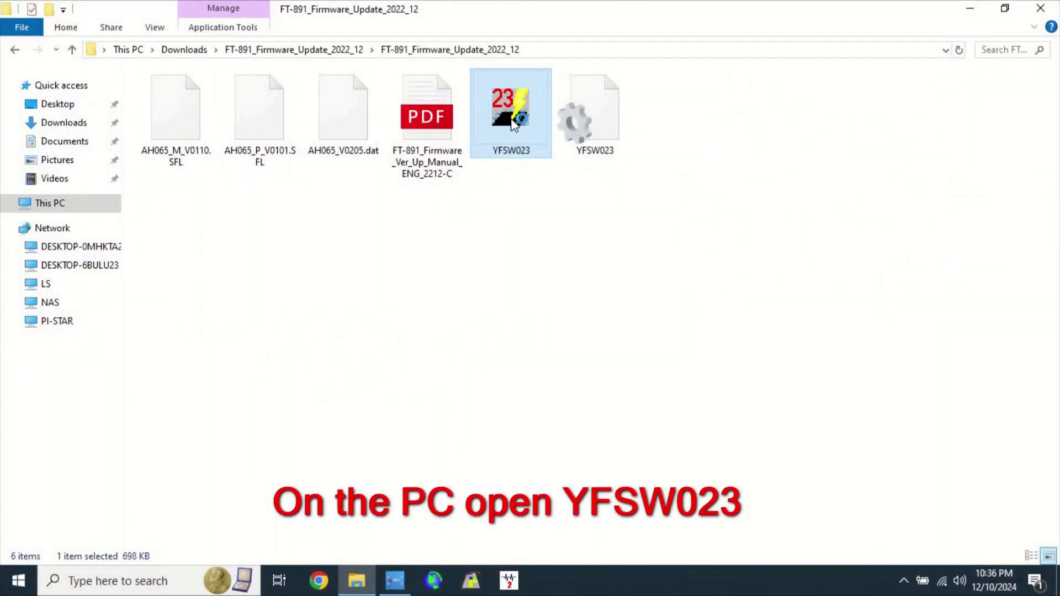
Step: Relaunch YFSW023, write AH065_V0205.dat to the DSP, acknowledge completion, and close it
double_click(511, 118)
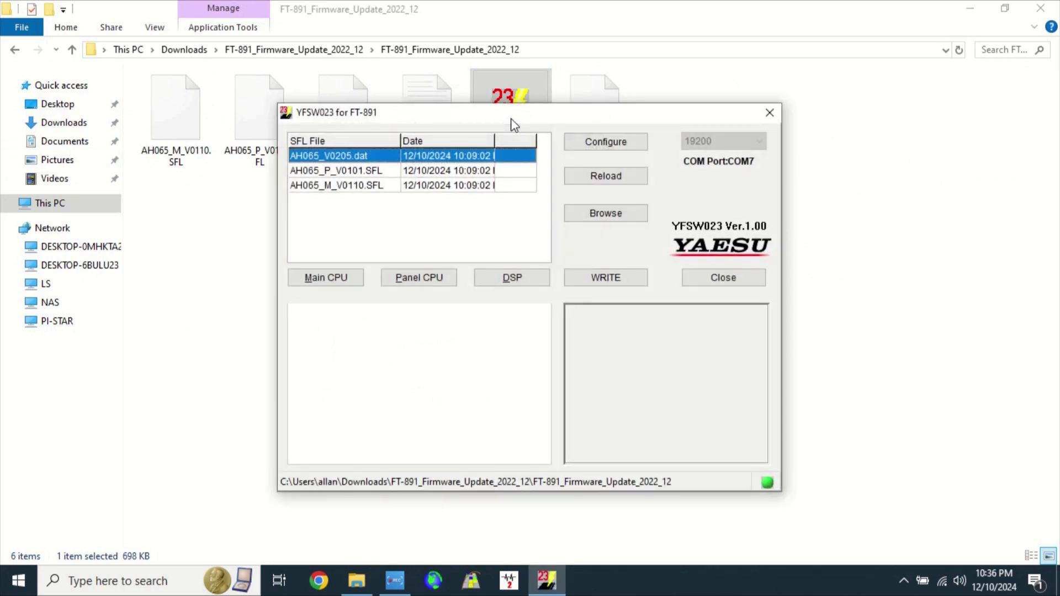
click(504, 282)
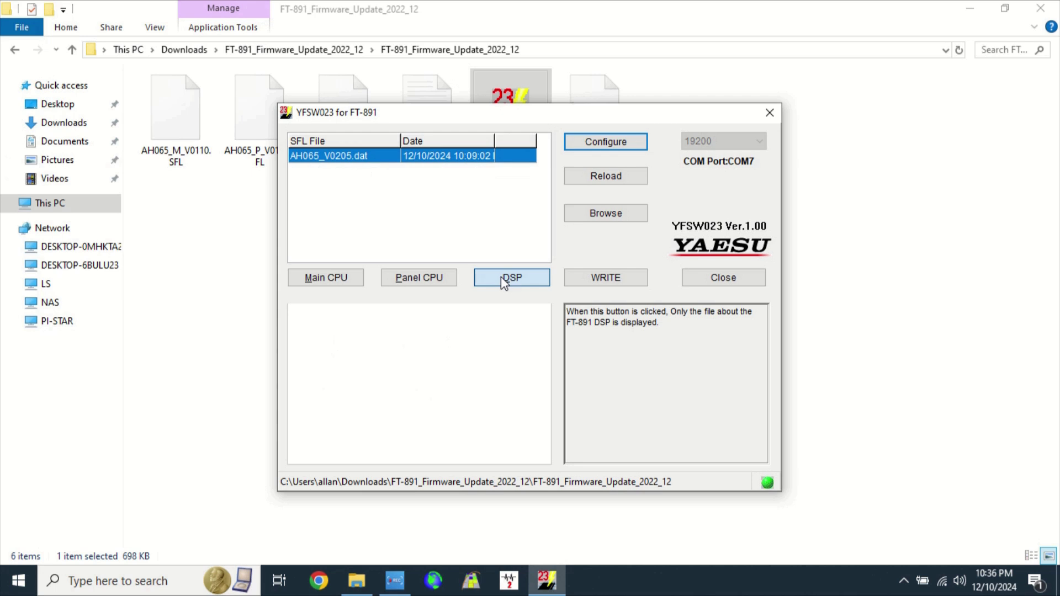
click(610, 279)
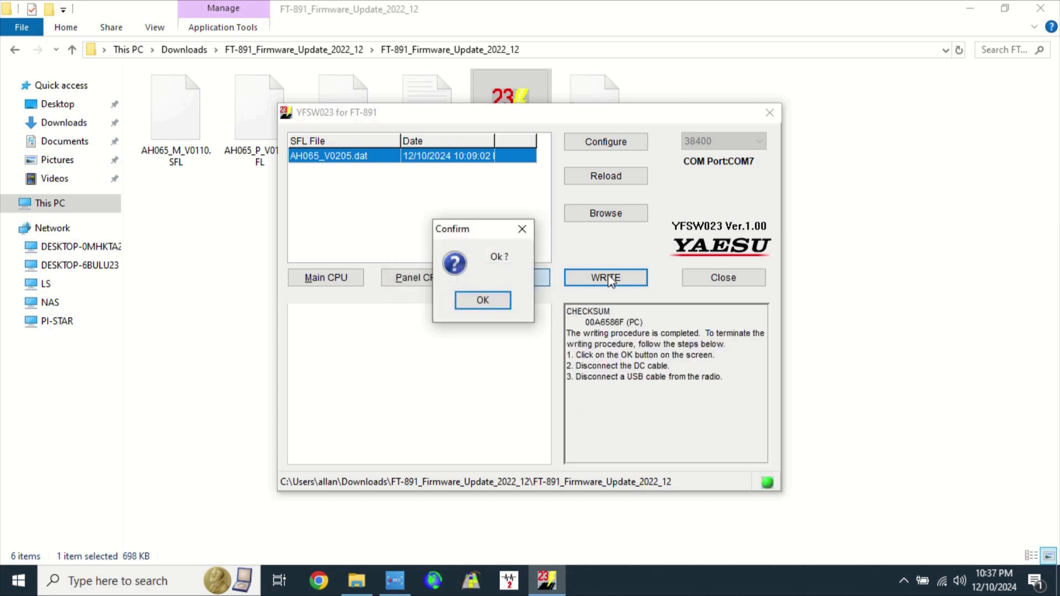
click(483, 300)
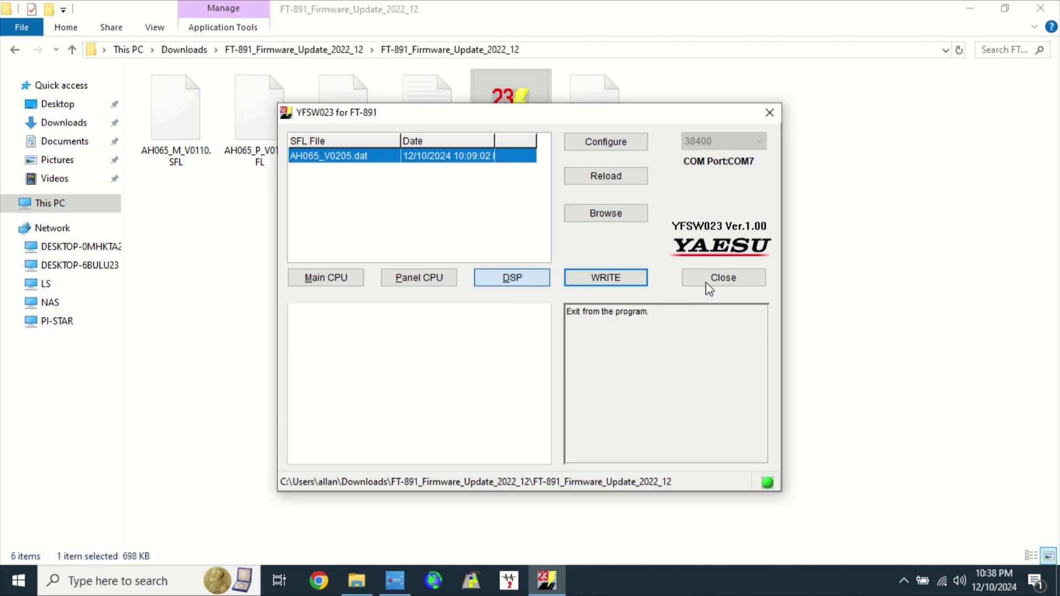
click(724, 278)
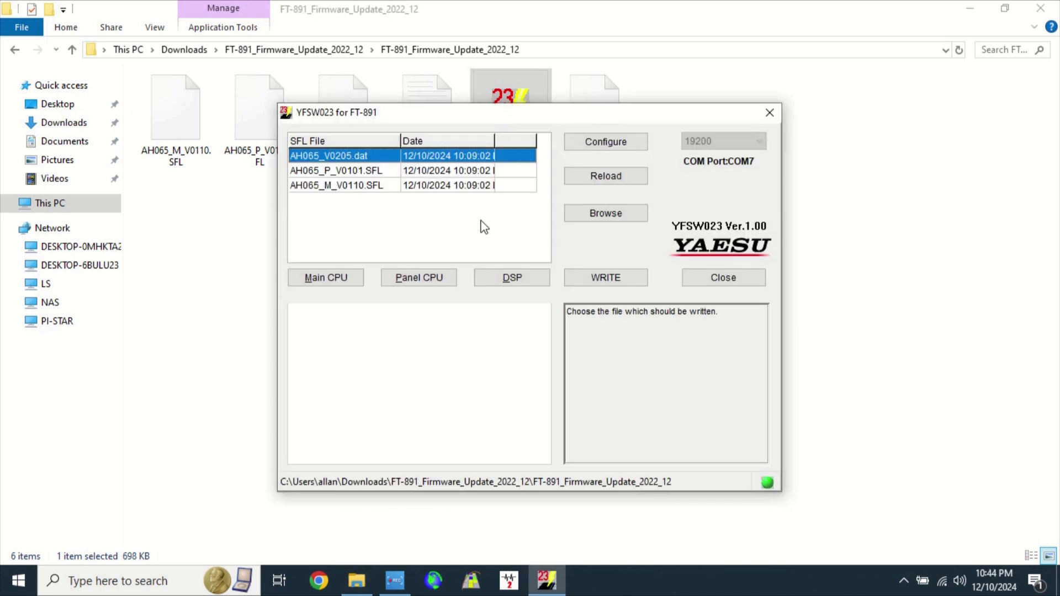
Step: Write AH065_P_V0101.SFL to the Panel CPU, acknowledge completion, and close the updater
click(411, 279)
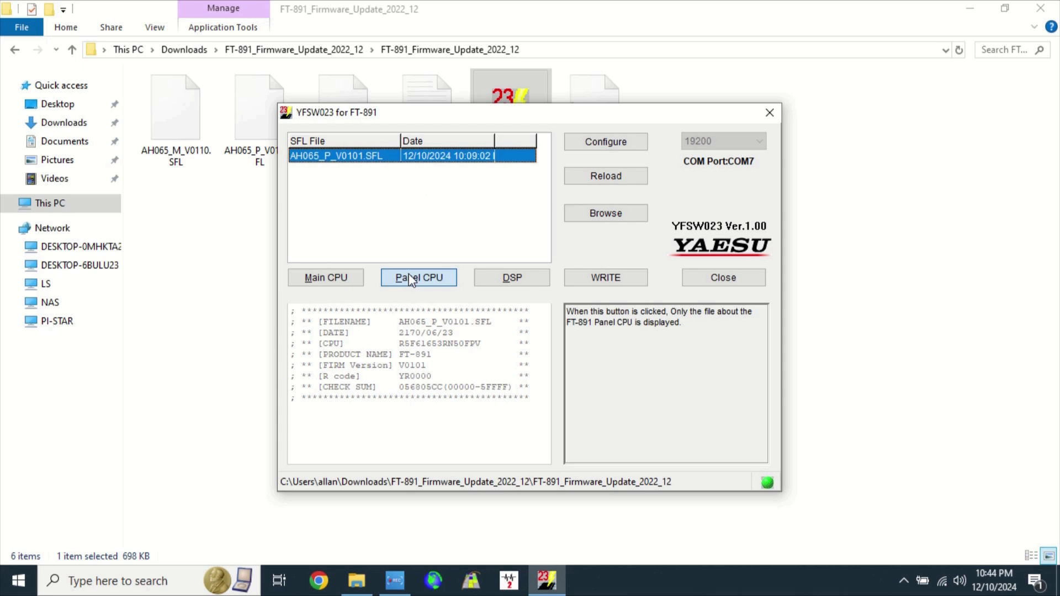
click(617, 280)
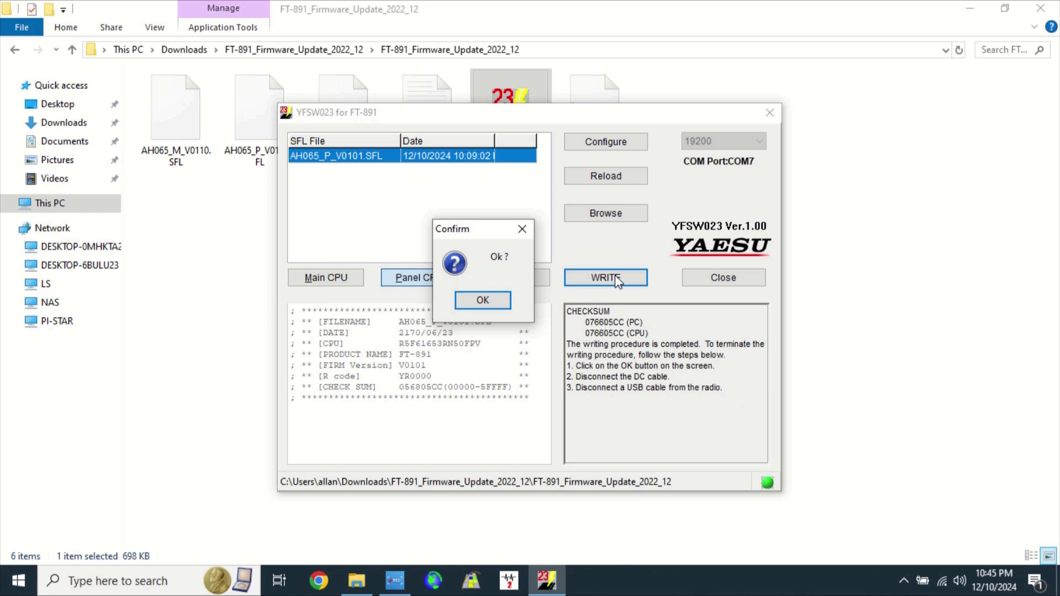
click(491, 302)
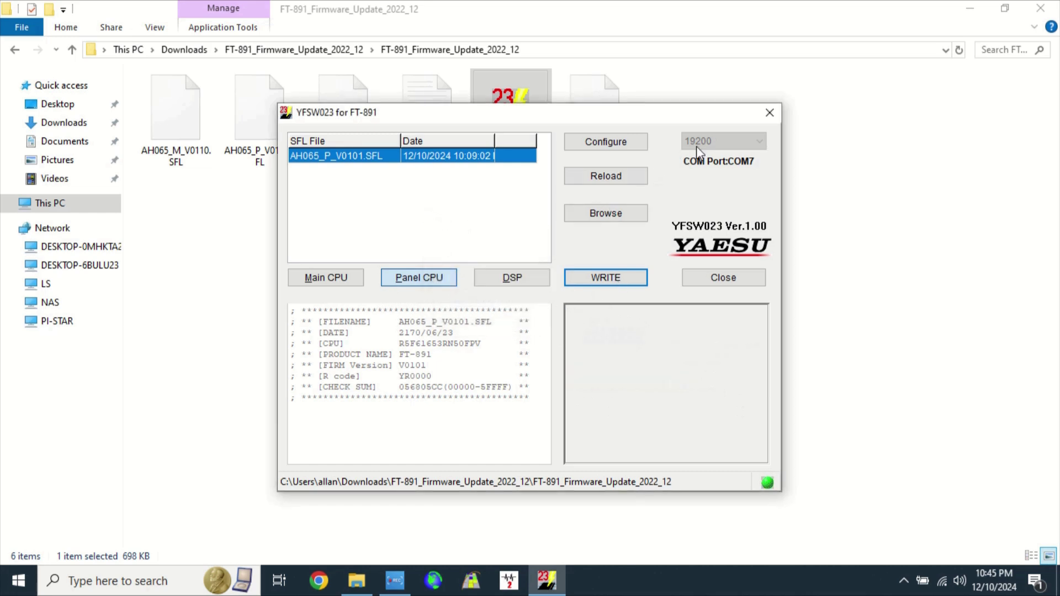
click(770, 113)
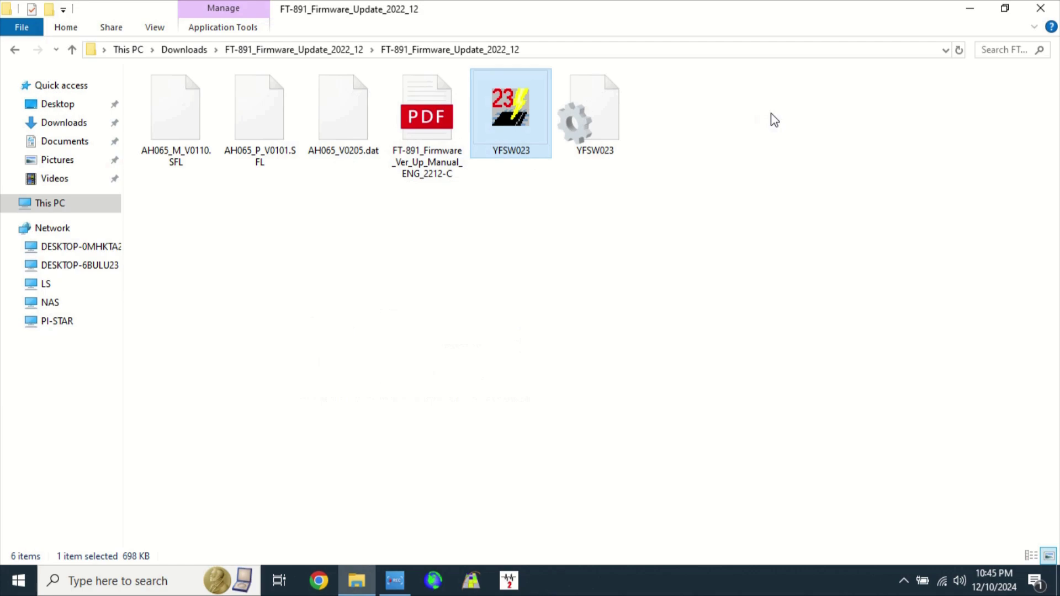